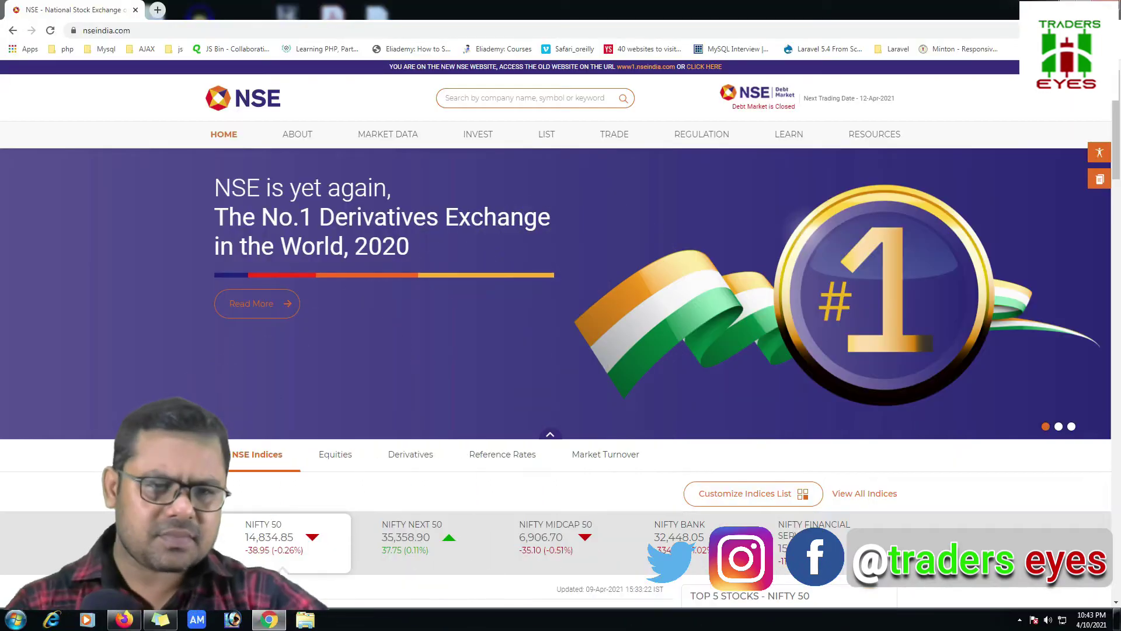
# Search Google for 'chartink' in a new tab and open the Chartink website.
pyautogui.hotkey('ctrl', 't')
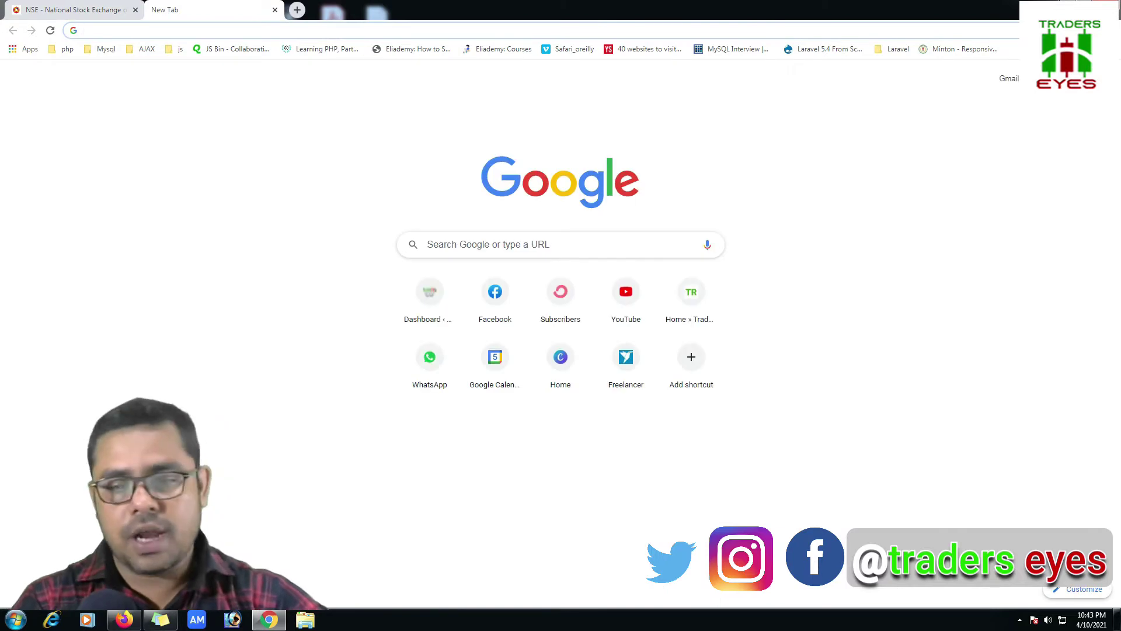
pyautogui.click(525, 244)
pyautogui.press('Down')
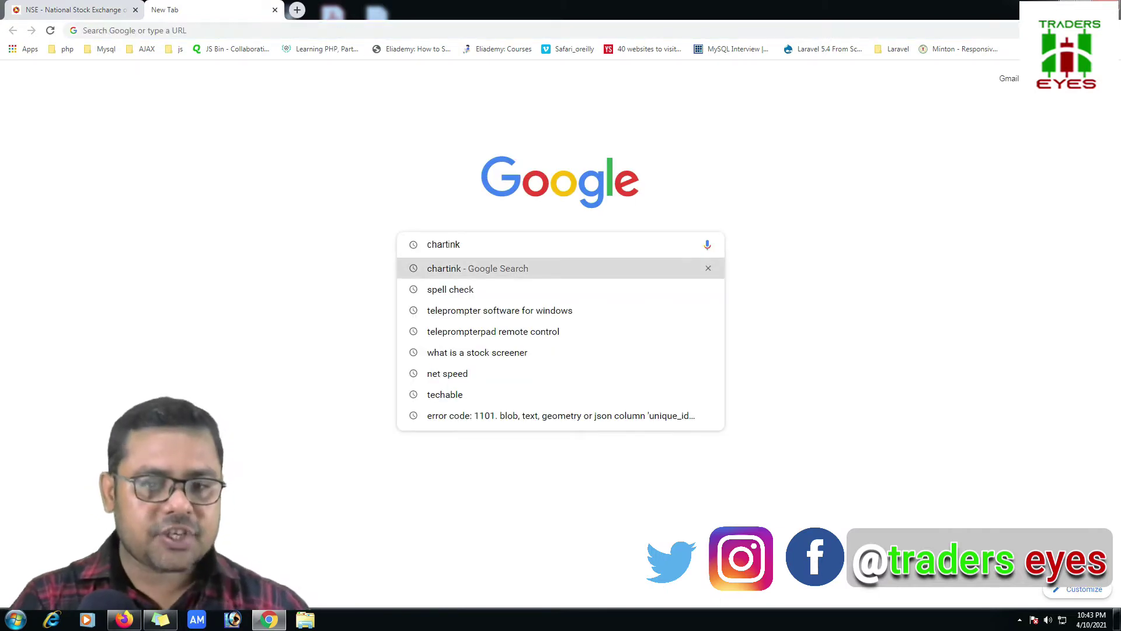
pyautogui.press('Return')
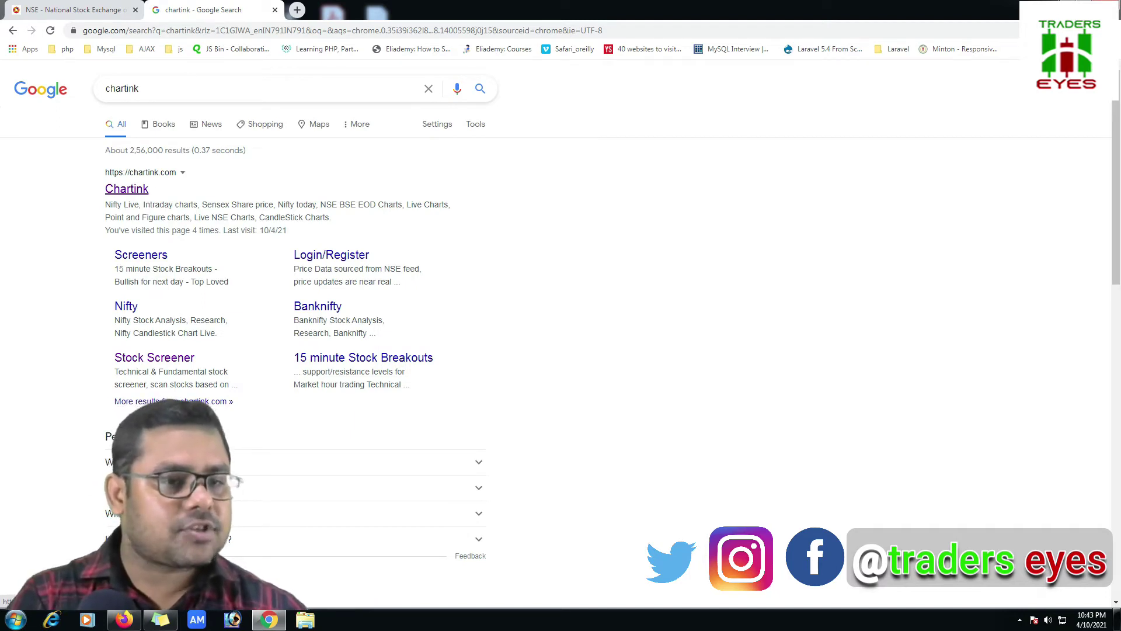
pyautogui.click(127, 189)
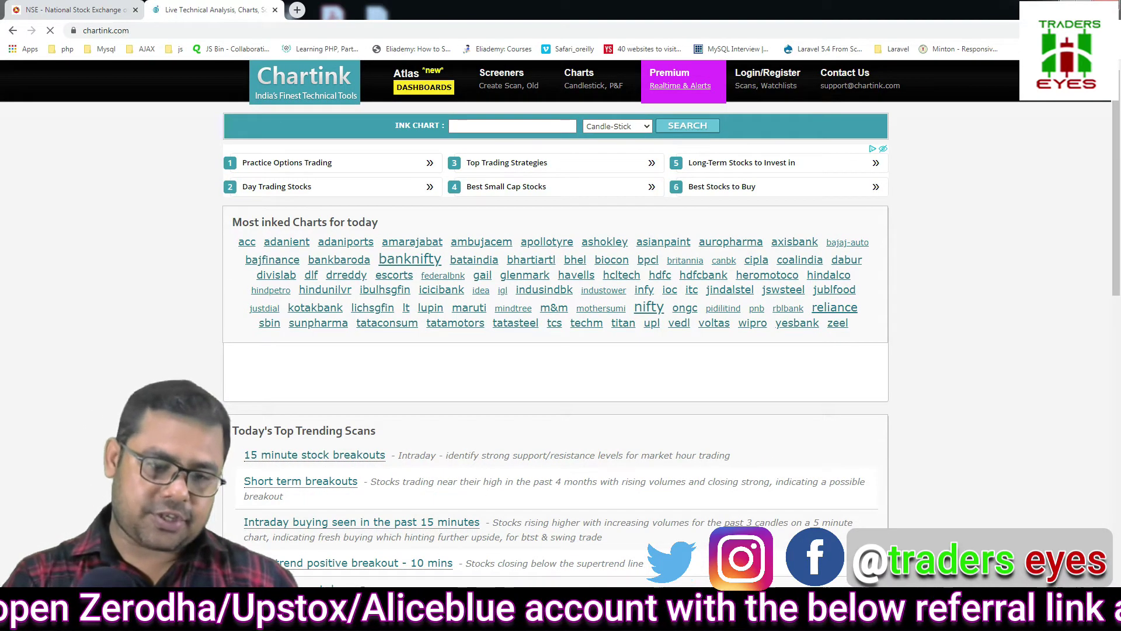
# Browse the Chartink home page, then go to Screeners > Create Scan.
pyautogui.scroll(-3, 555, 315)
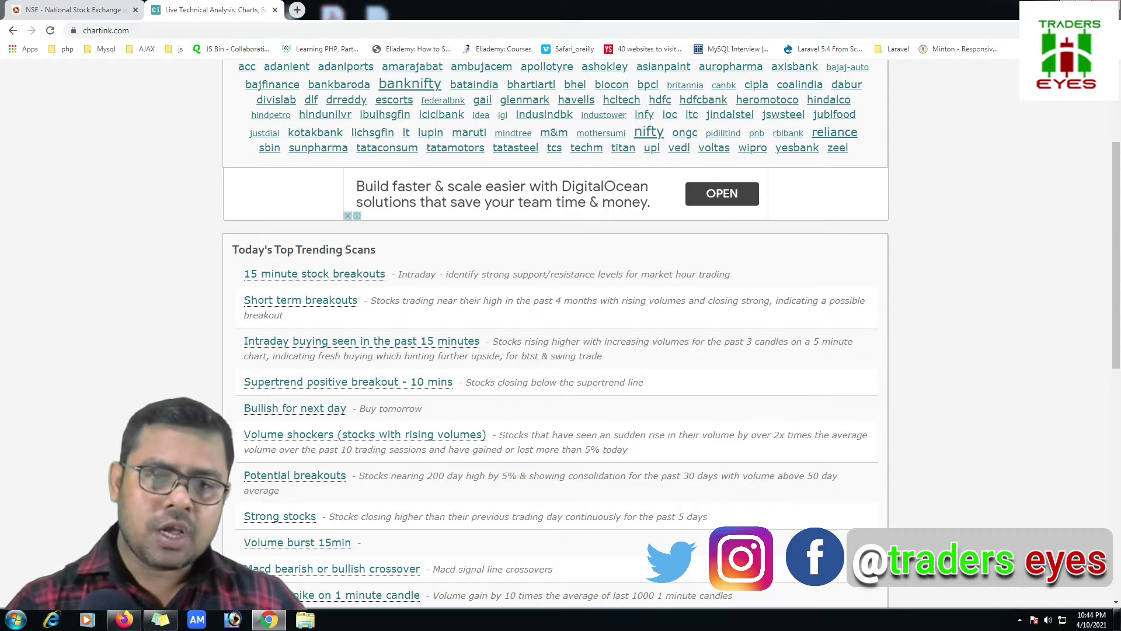
pyautogui.scroll(3, 560, 333)
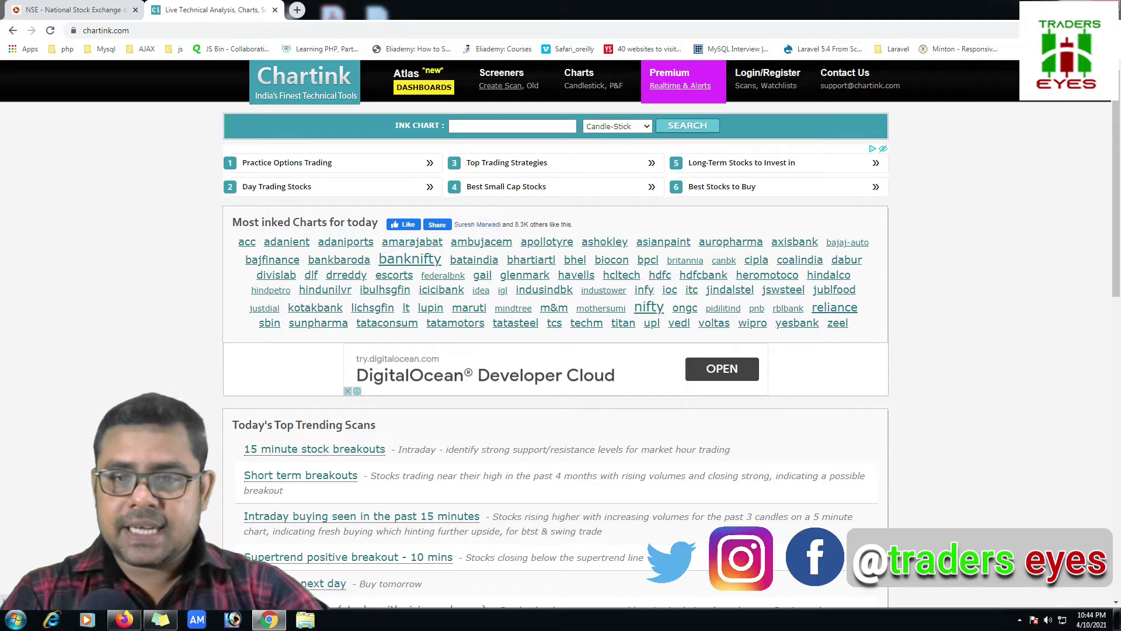
pyautogui.click(501, 85)
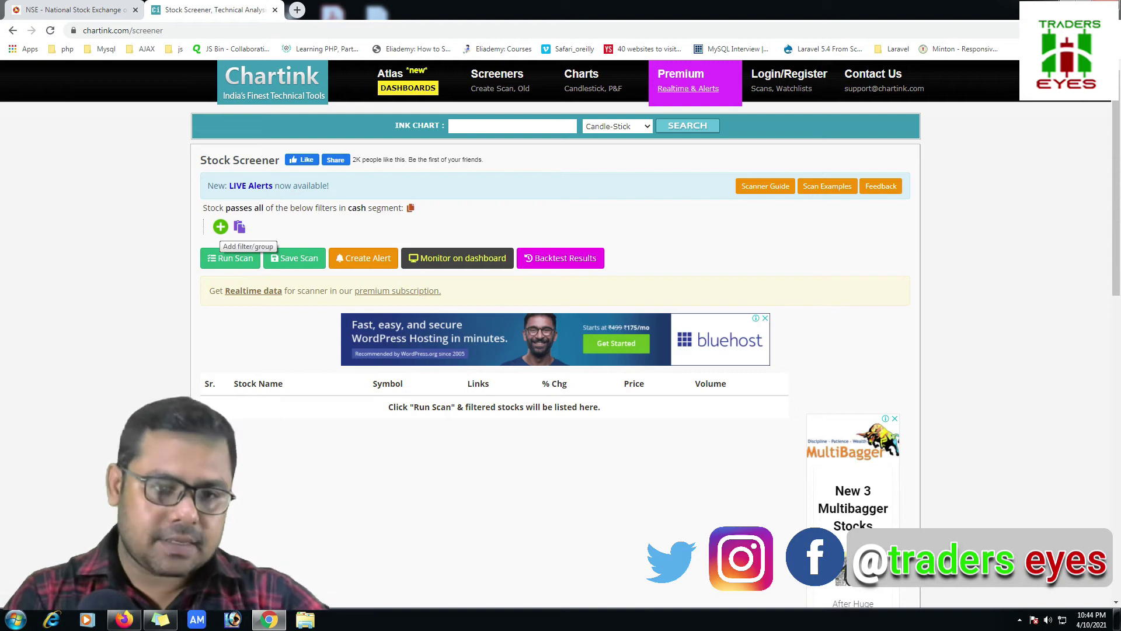
# Add the filter: Latest Volume greater than 1 day ago Volume.
pyautogui.click(221, 227)
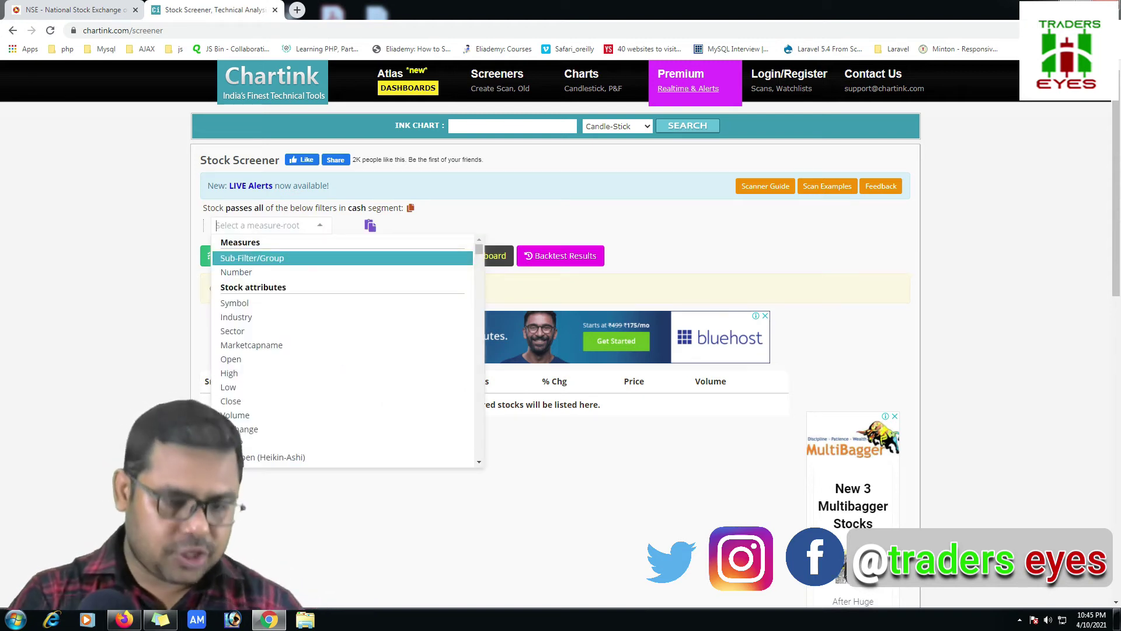
pyautogui.write('vo')
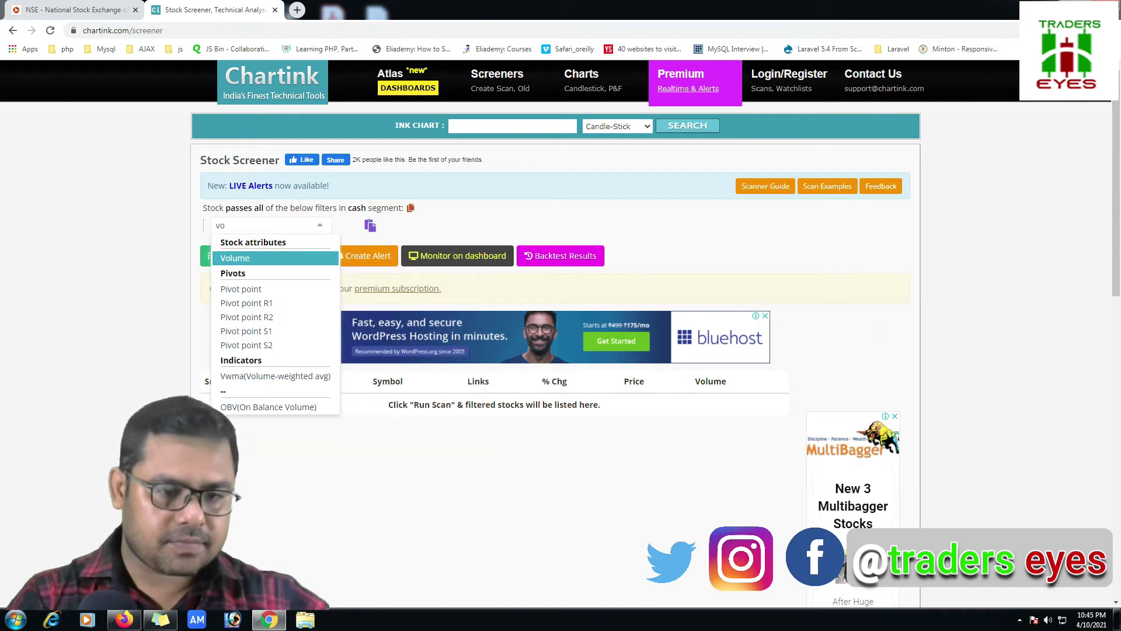
pyautogui.press('Return')
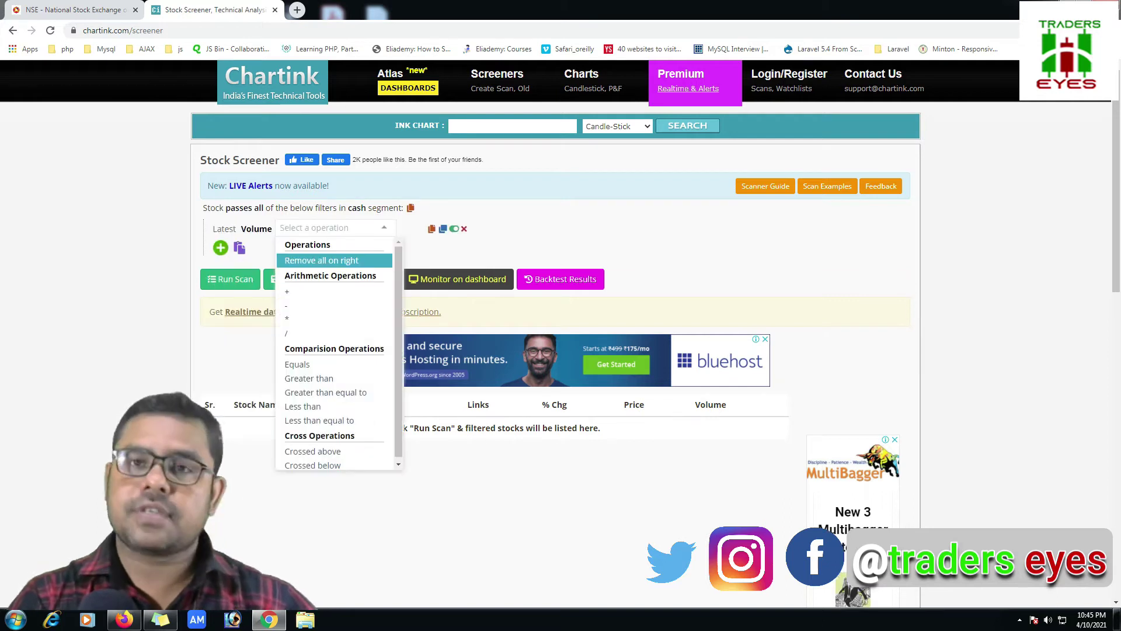
pyautogui.press('Down')
pyautogui.press('Down')
pyautogui.press('Down')
pyautogui.press('Down')
pyautogui.press('Down')
pyautogui.press('Down')
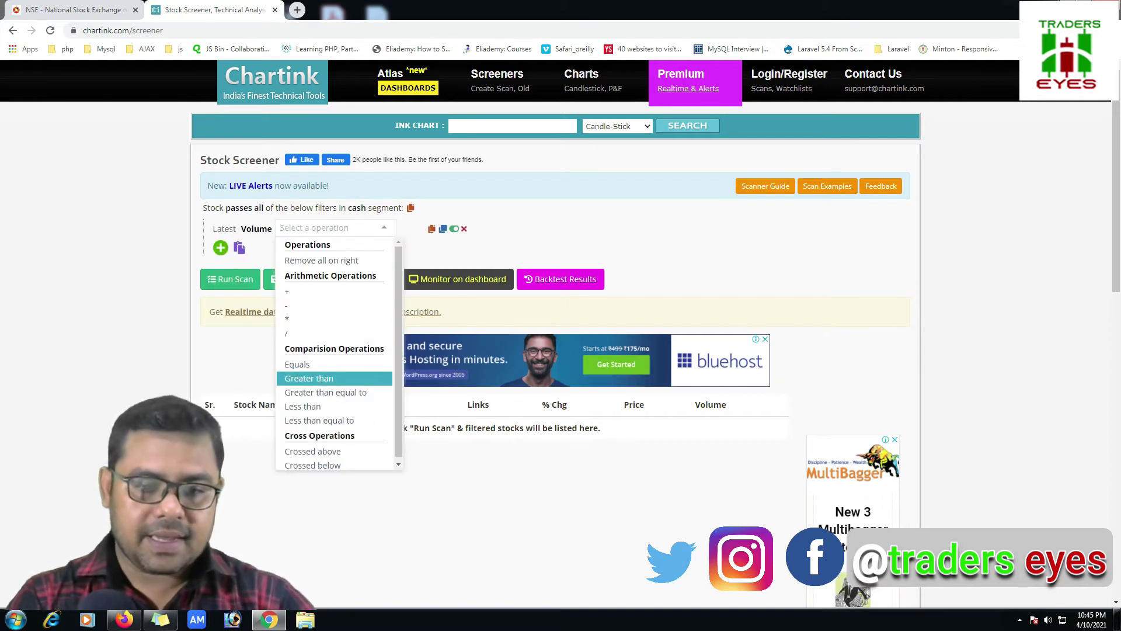
pyautogui.press('Return')
pyautogui.press('Down')
pyautogui.press('Down')
pyautogui.press('Down')
pyautogui.press('Down')
pyautogui.press('Down')
pyautogui.press('Down')
pyautogui.press('Down')
pyautogui.press('Down')
pyautogui.press('Down')
pyautogui.press('Return')
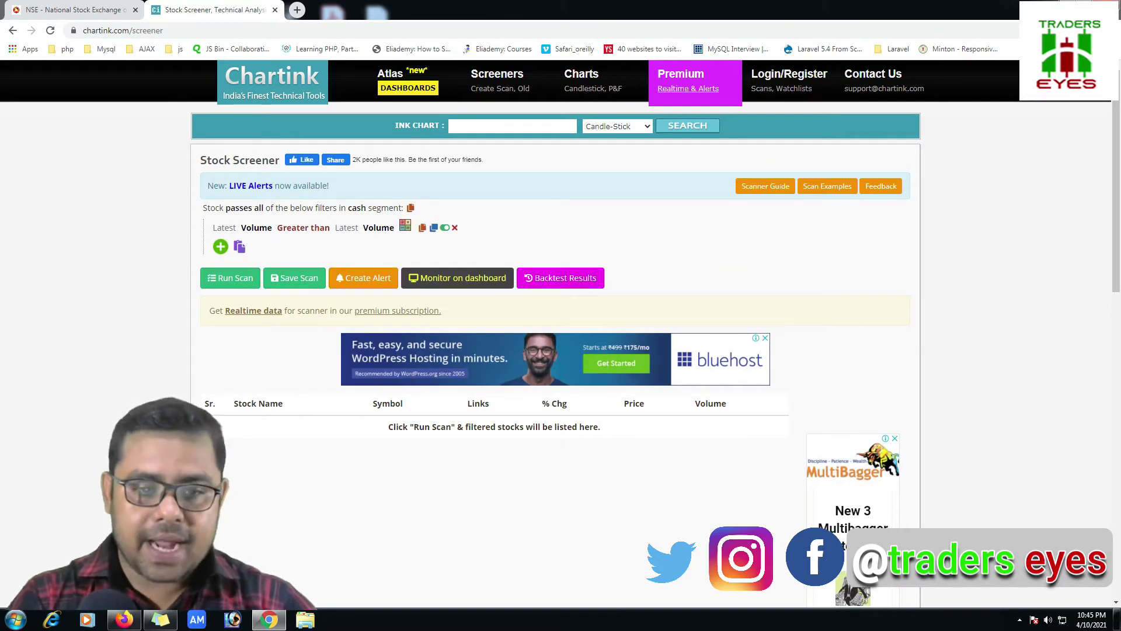
pyautogui.click(346, 227)
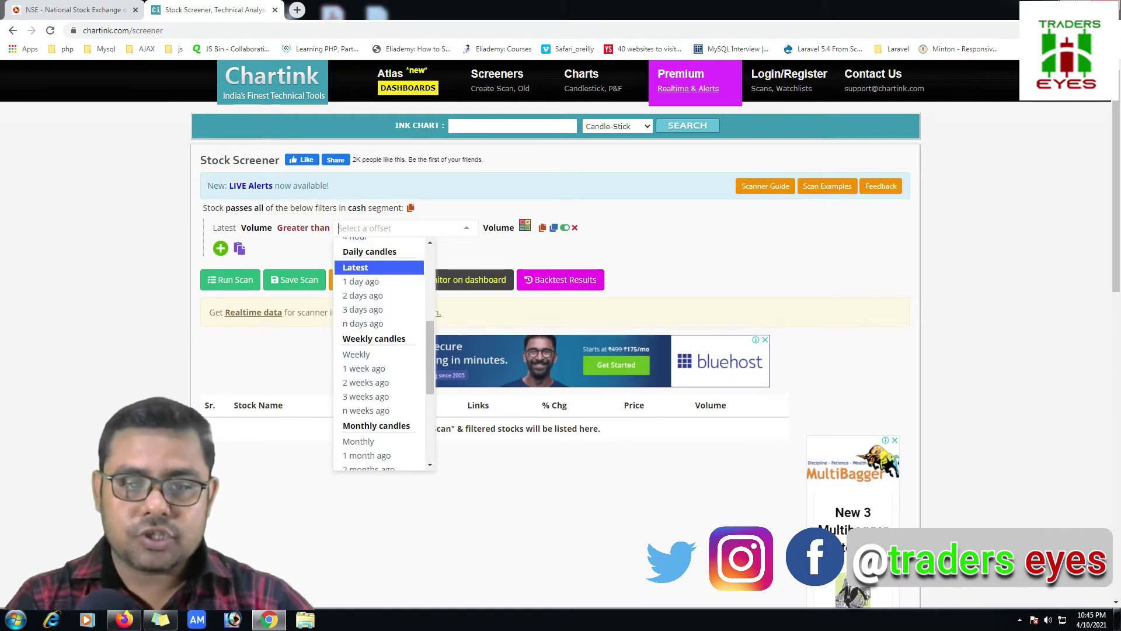
pyautogui.press('Down')
pyautogui.press('Return')
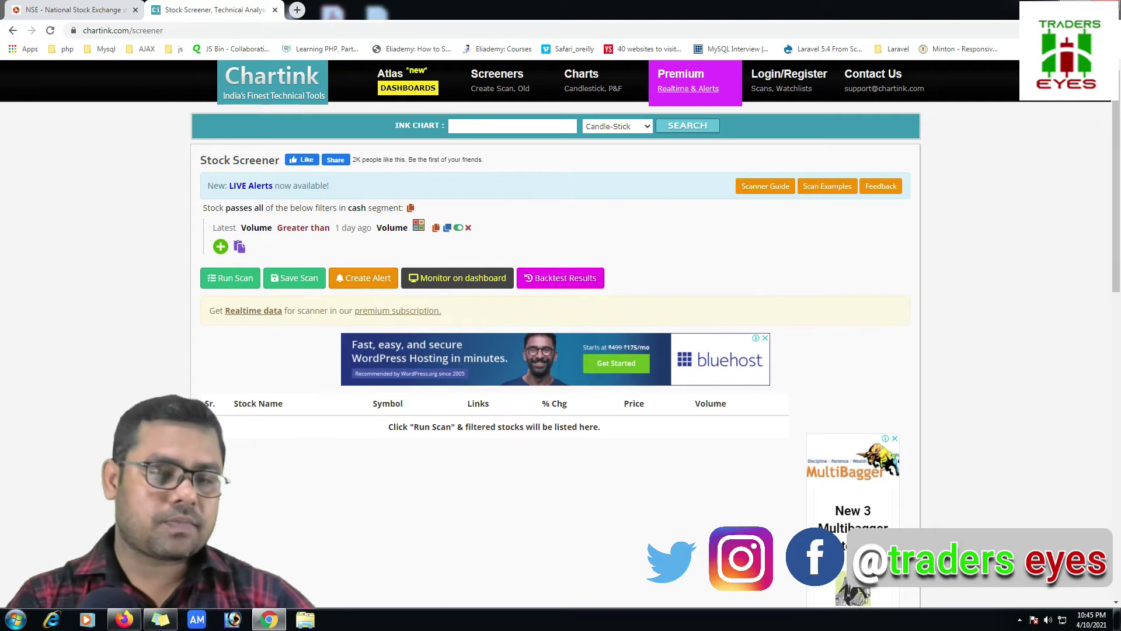
# Run the volume scan, review its 758 results, and dismiss the Windows colour-scheme warning.
pyautogui.click(232, 278)
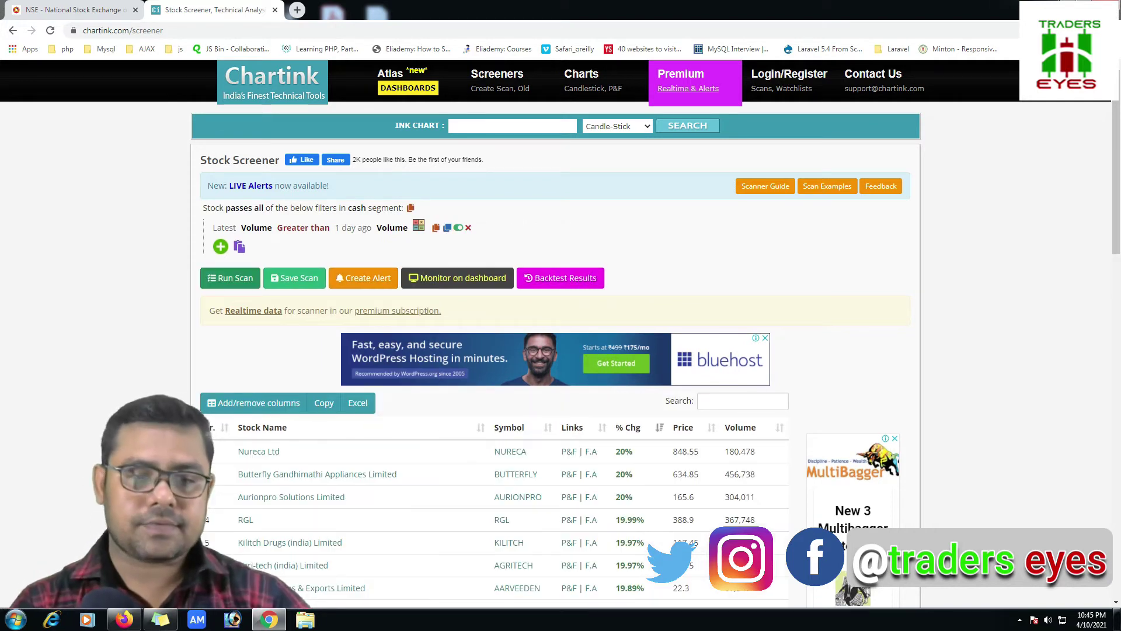
pyautogui.scroll(-6, 561, 333)
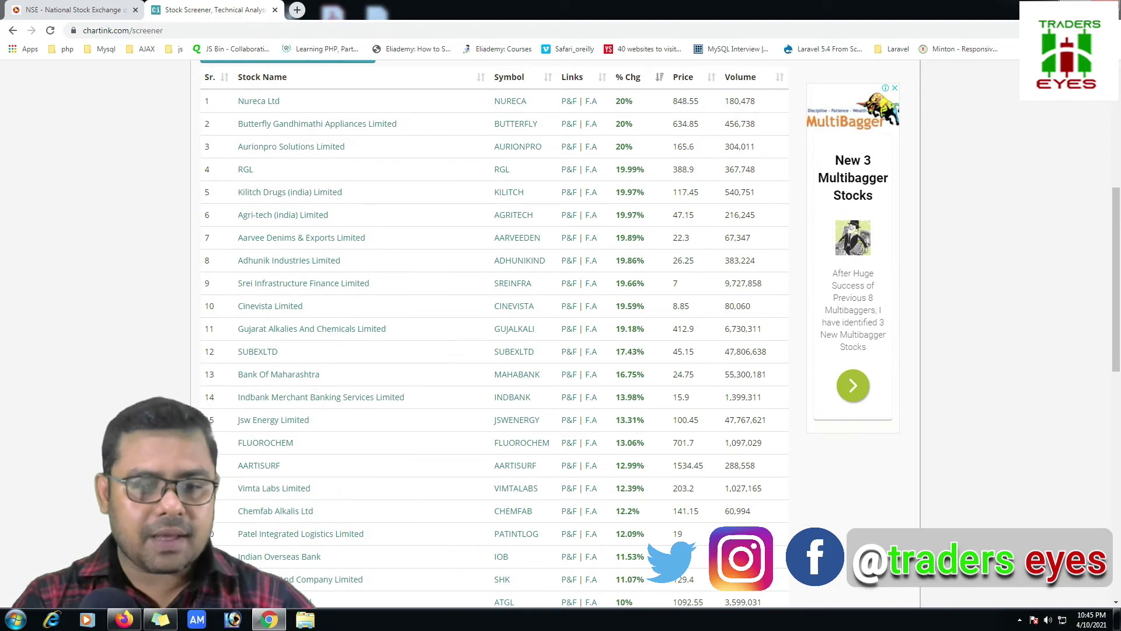
pyautogui.scroll(-7, 561, 332)
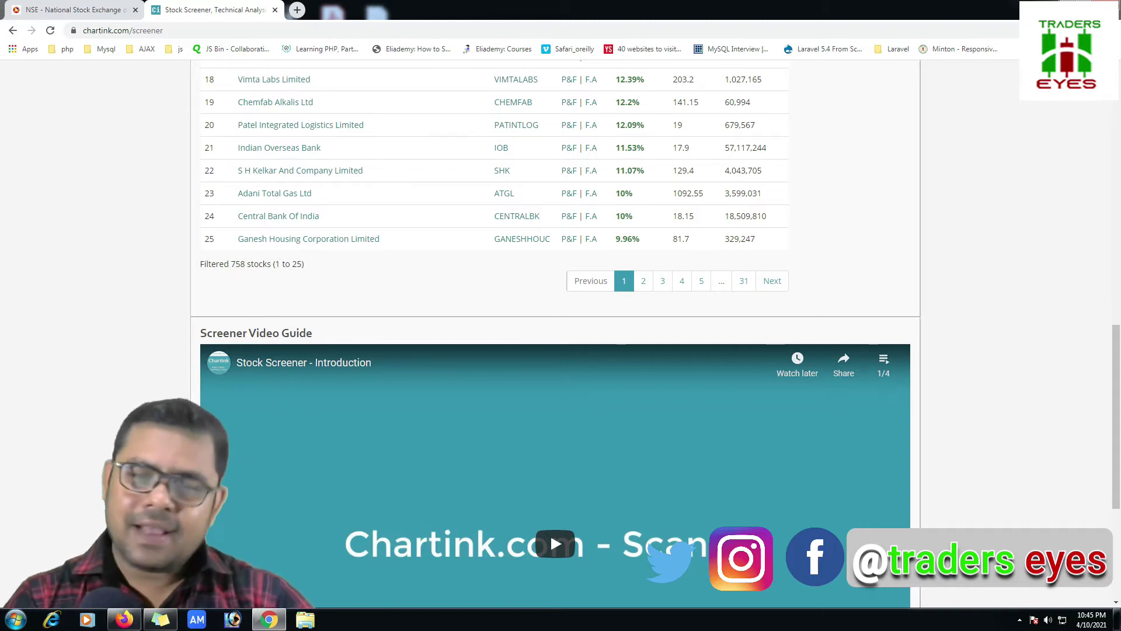
pyautogui.scroll(3, 301, 300)
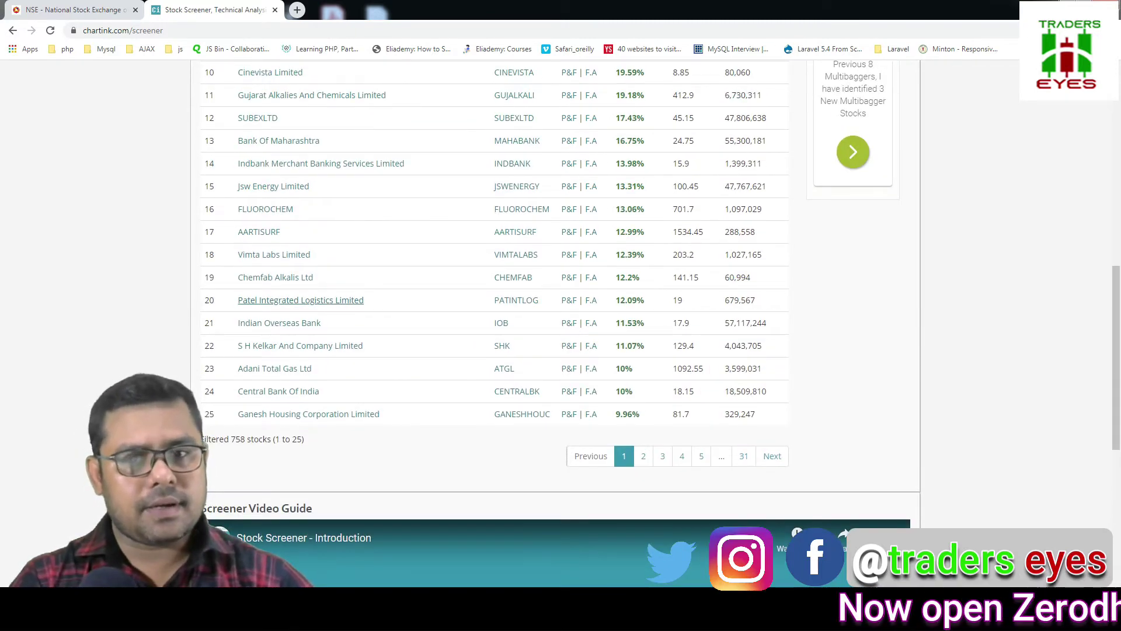
pyautogui.scroll(3, 301, 299)
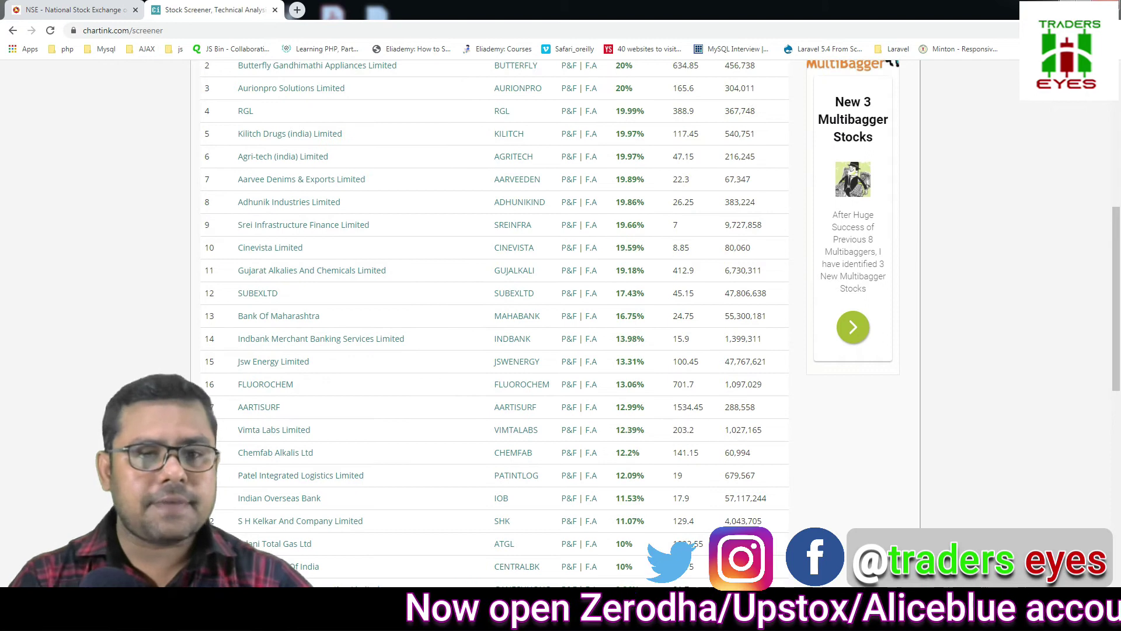
pyautogui.scroll(2, 301, 299)
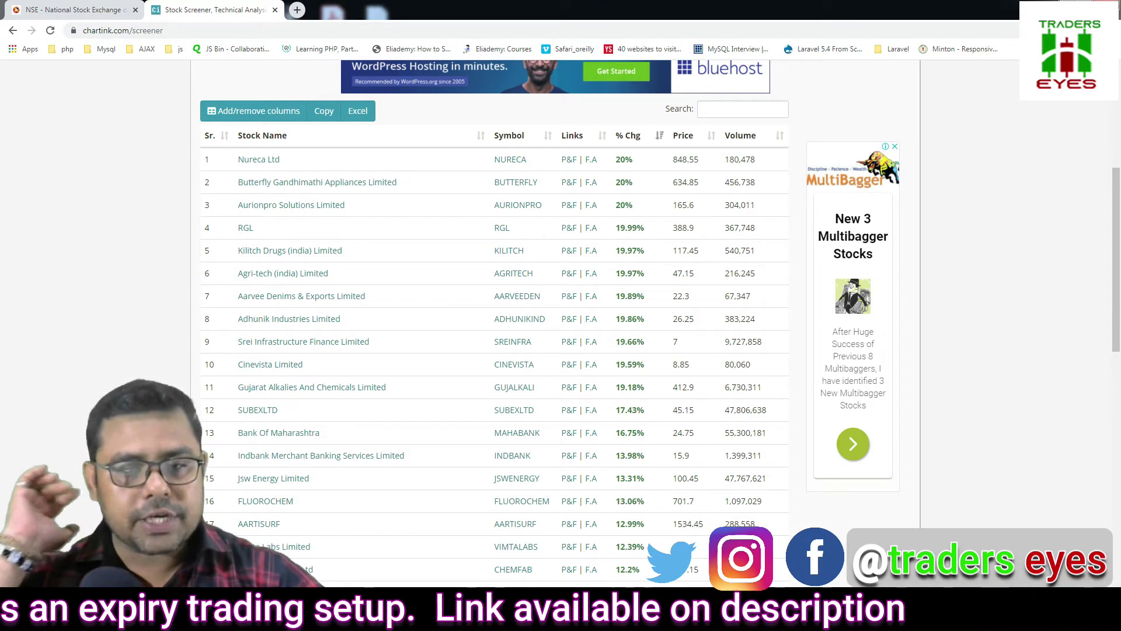
pyautogui.scroll(-1, 494, 310)
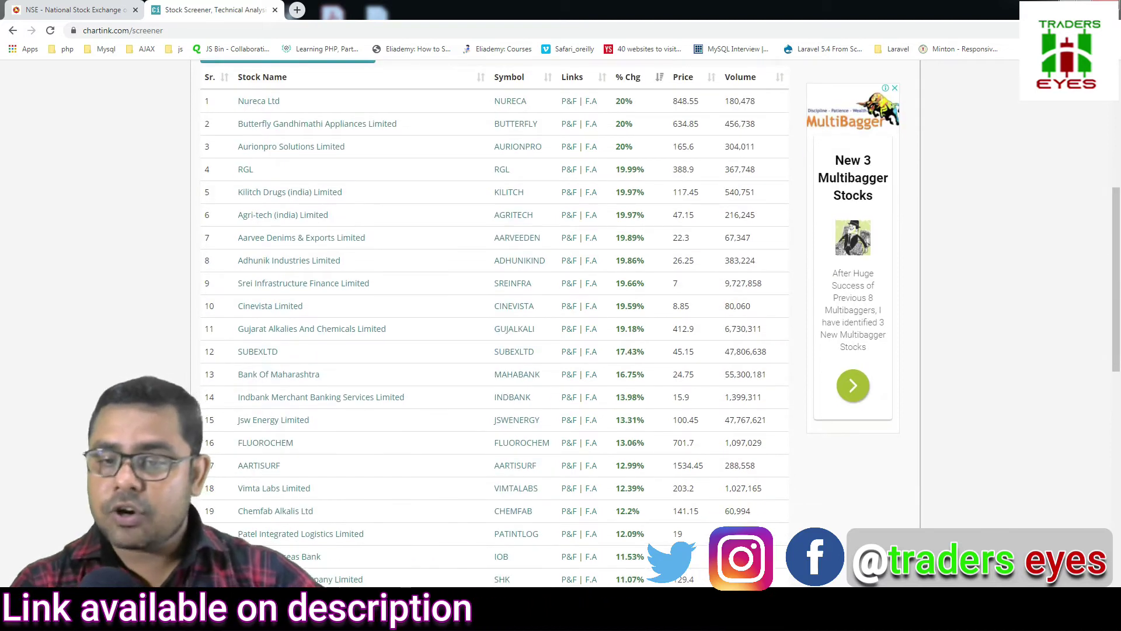
pyautogui.scroll(-1, 494, 321)
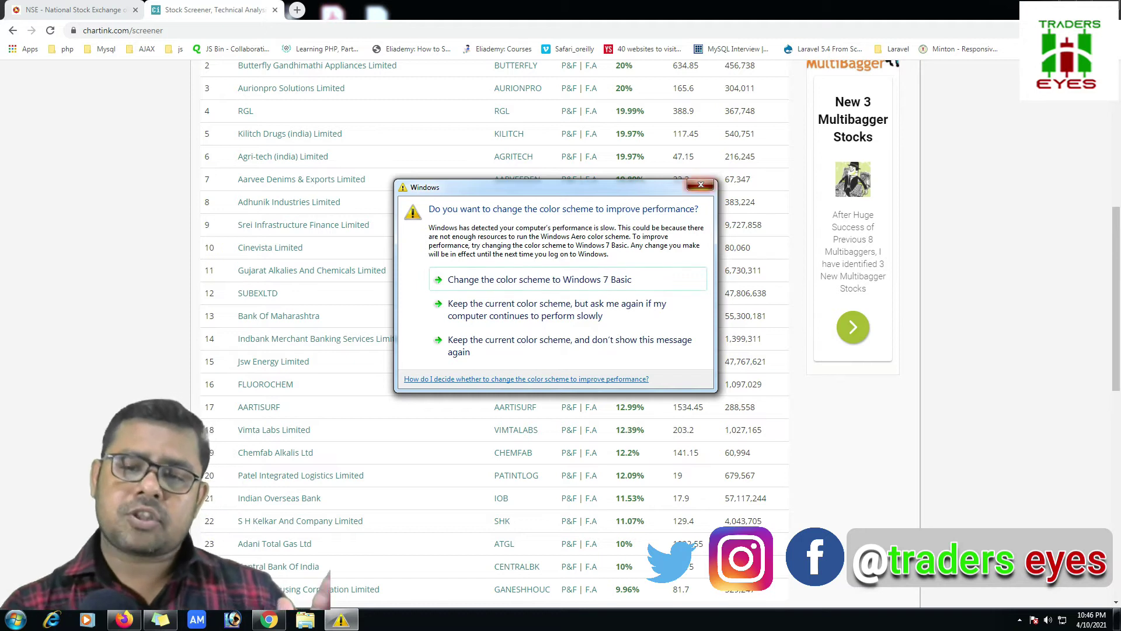
pyautogui.click(701, 185)
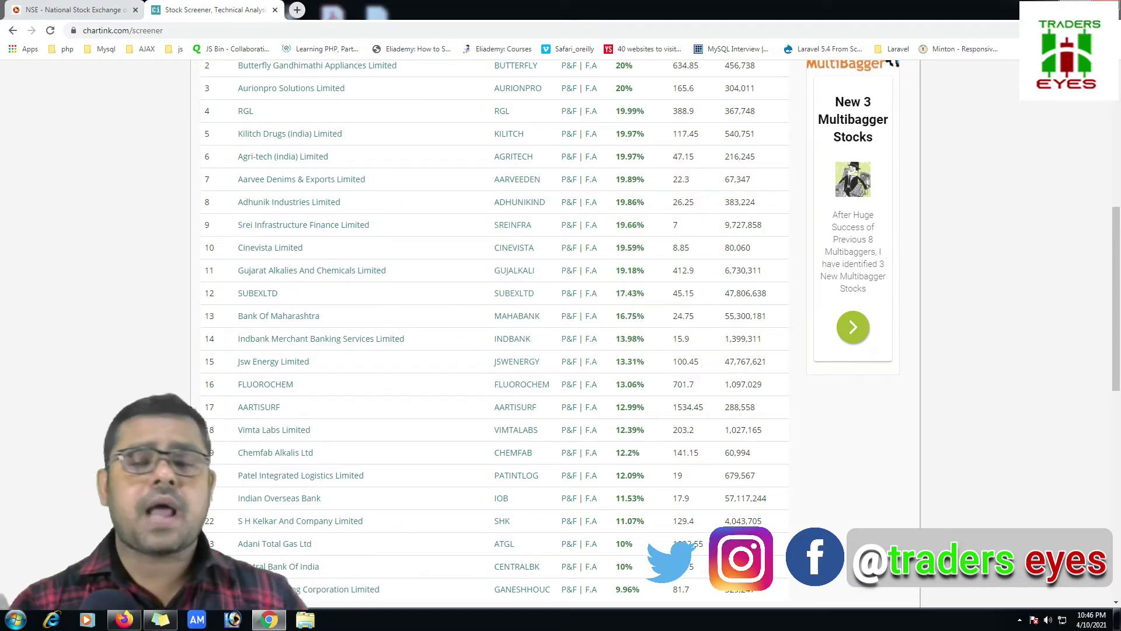
pyautogui.scroll(7, 561, 327)
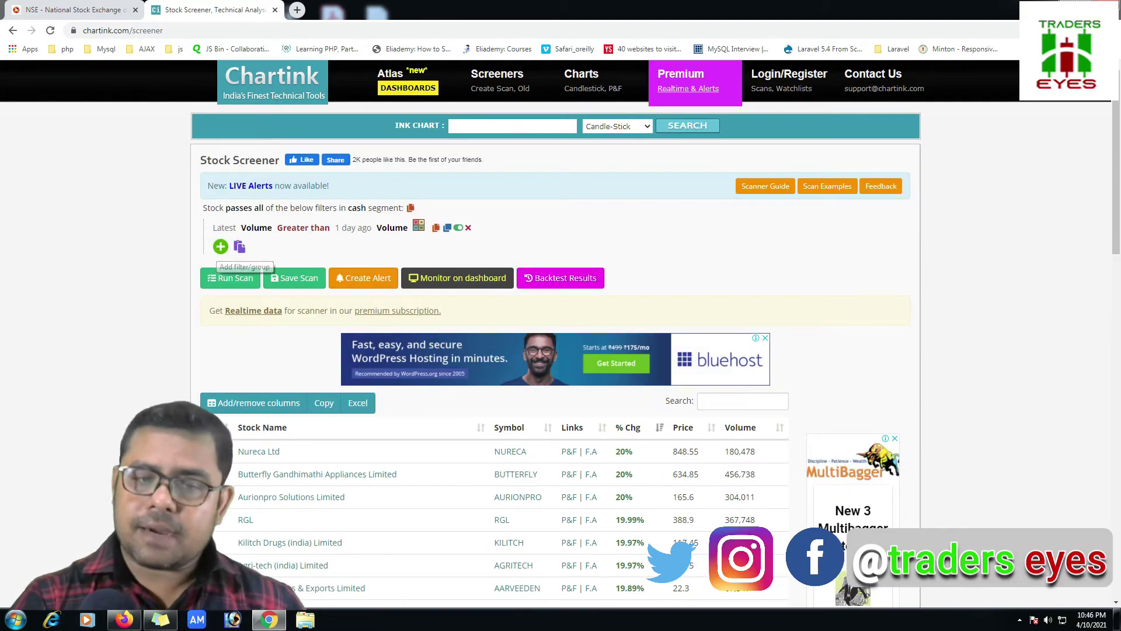
# Add a second filter comparing Latest Close as greater than a Number.
pyautogui.click(220, 246)
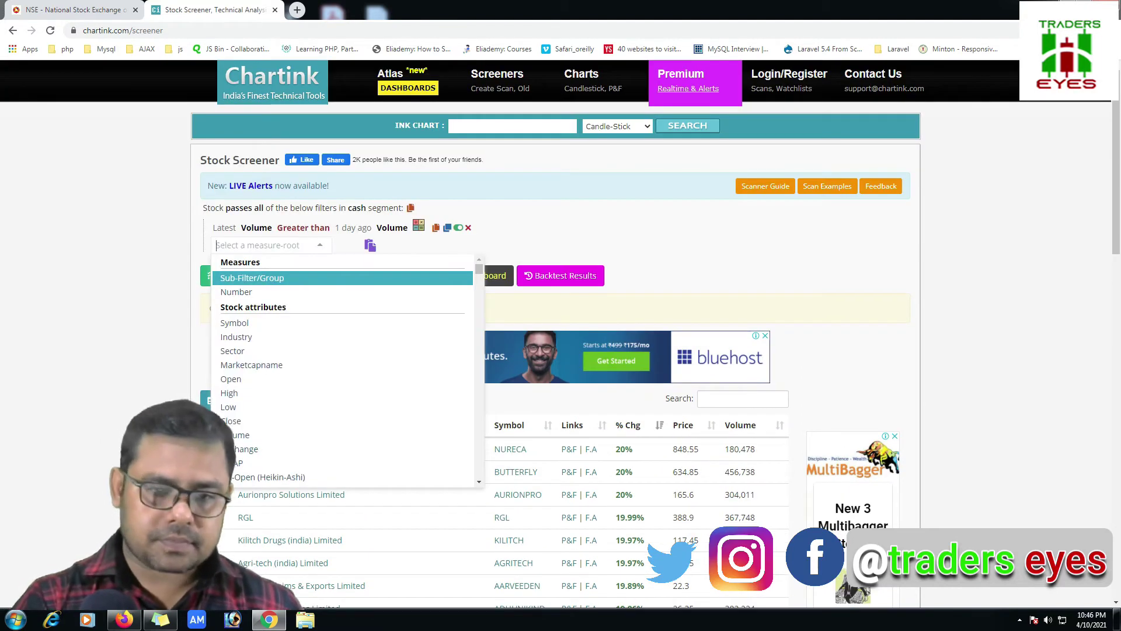
pyautogui.write('c')
pyautogui.press('Down')
pyautogui.press('Down')
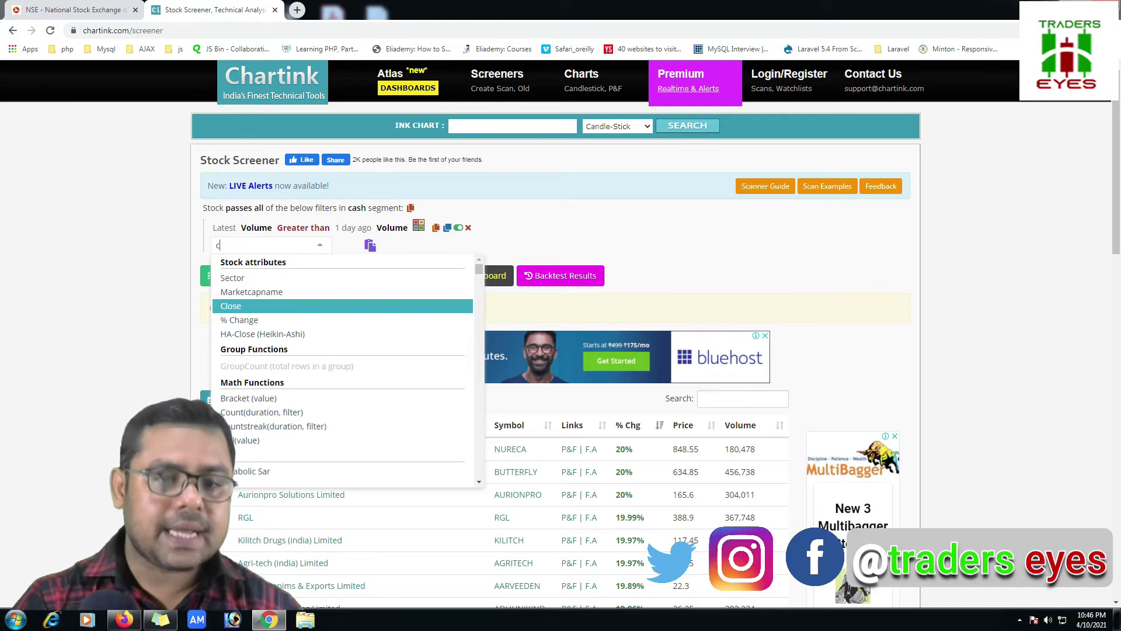
pyautogui.press('Return')
pyautogui.press('Up')
pyautogui.press('Down')
pyautogui.press('Down')
pyautogui.press('Up')
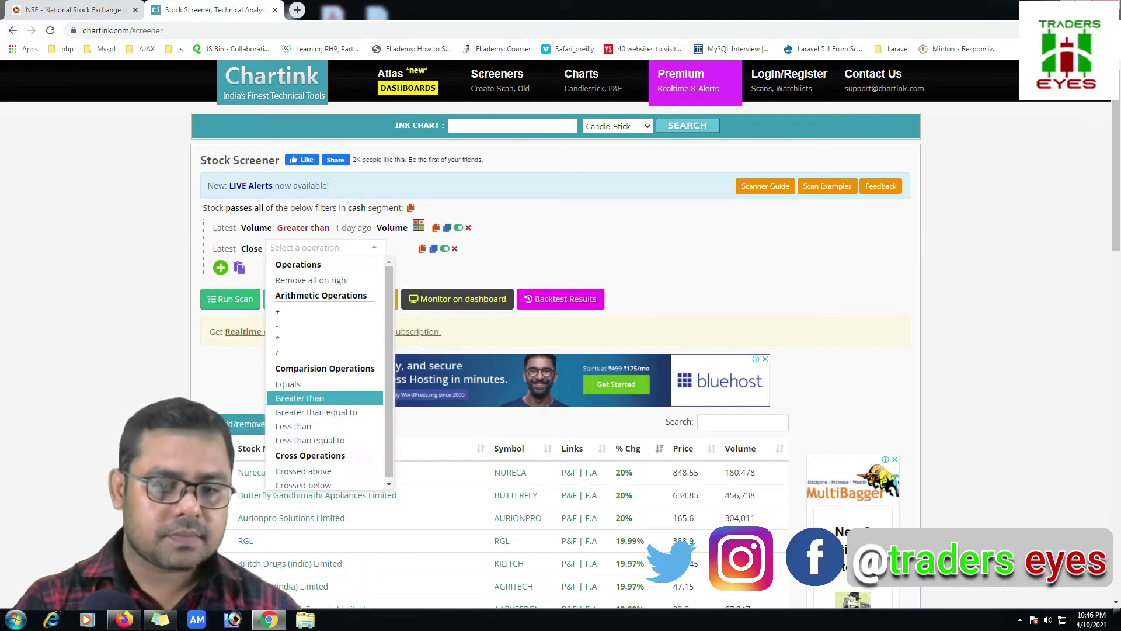
pyautogui.press('Return')
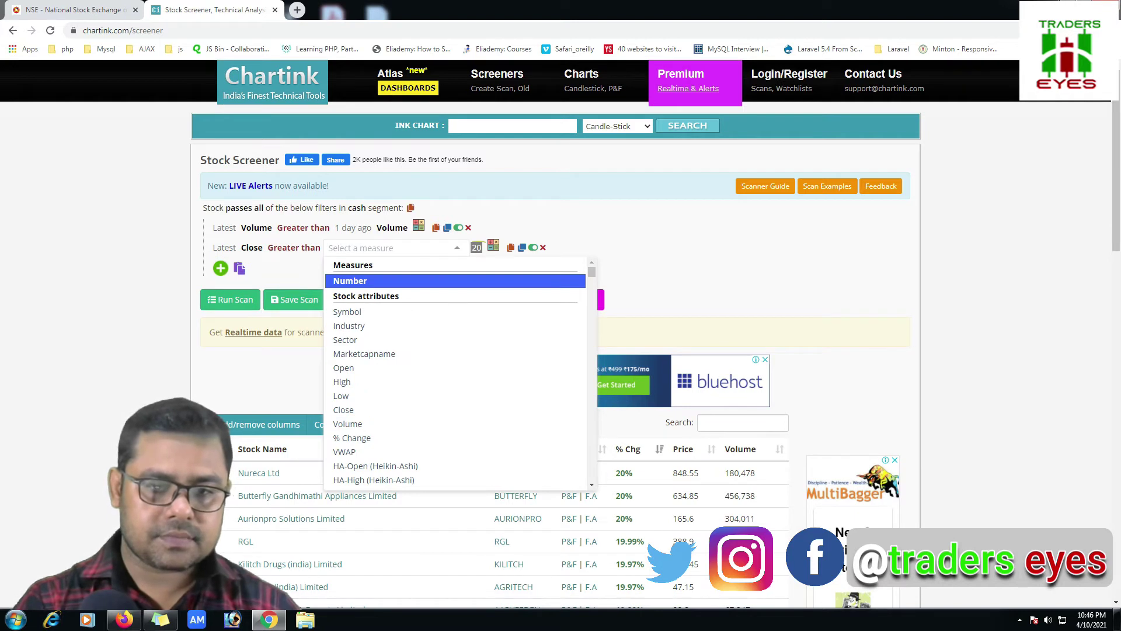
pyautogui.press('Return')
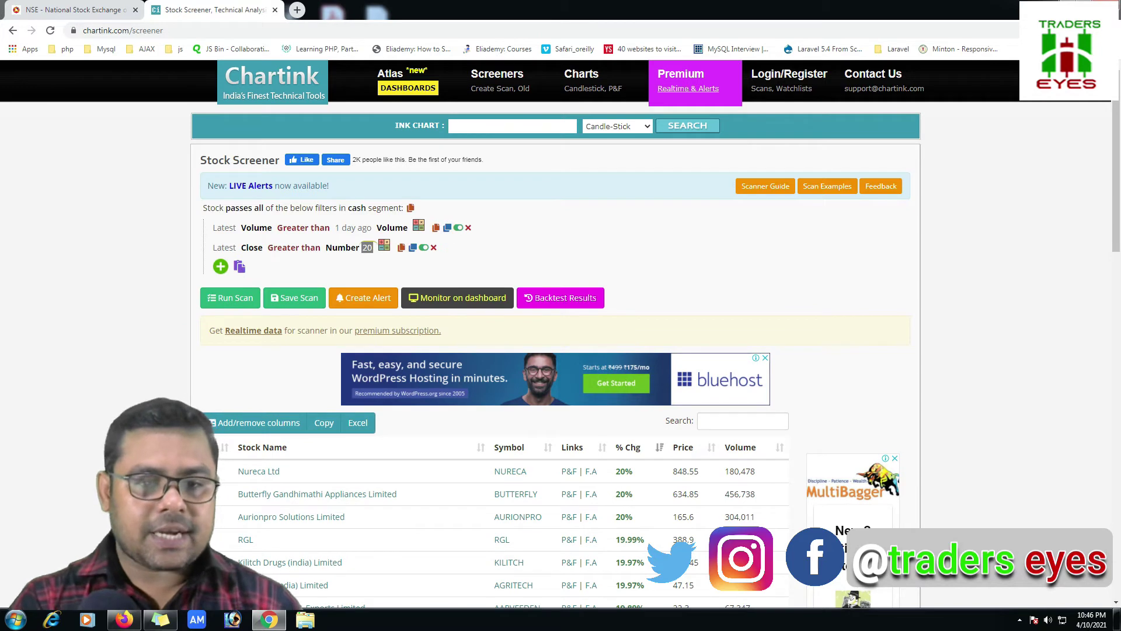
# Set the close threshold to 100 and rerun the scan.
pyautogui.click(367, 247)
pyautogui.press('BackSpace')
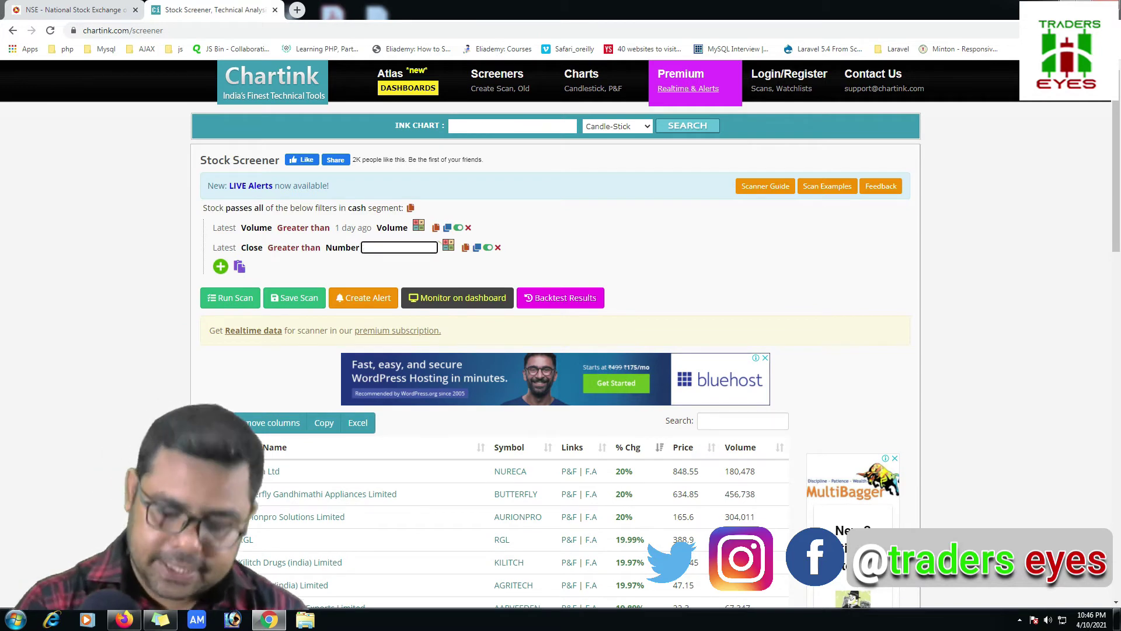
pyautogui.write('100')
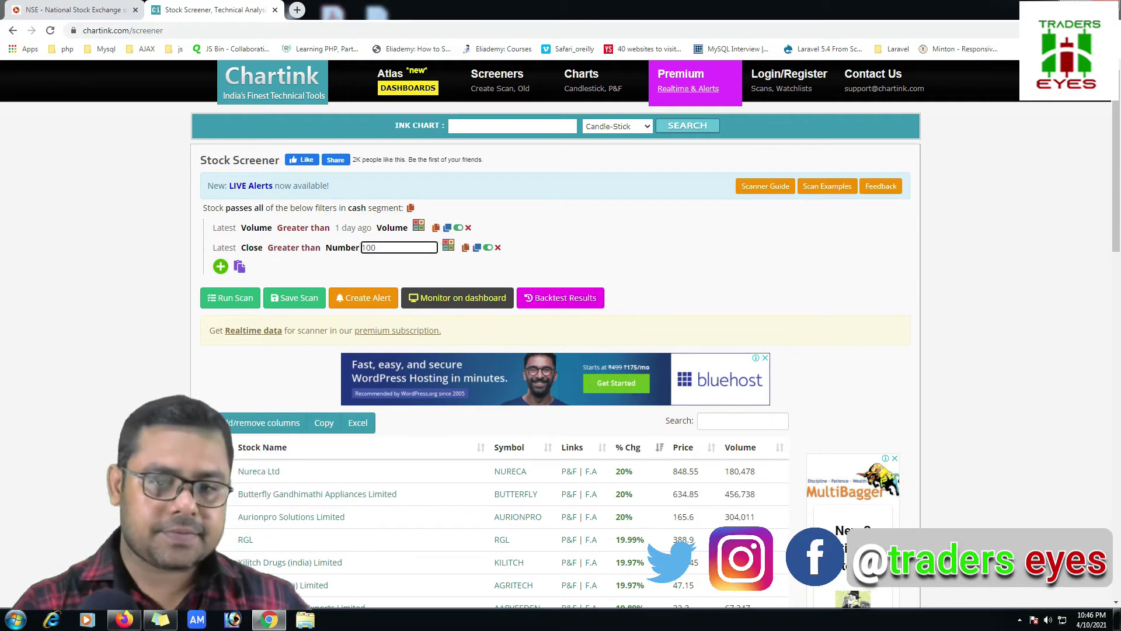
pyautogui.press('Return')
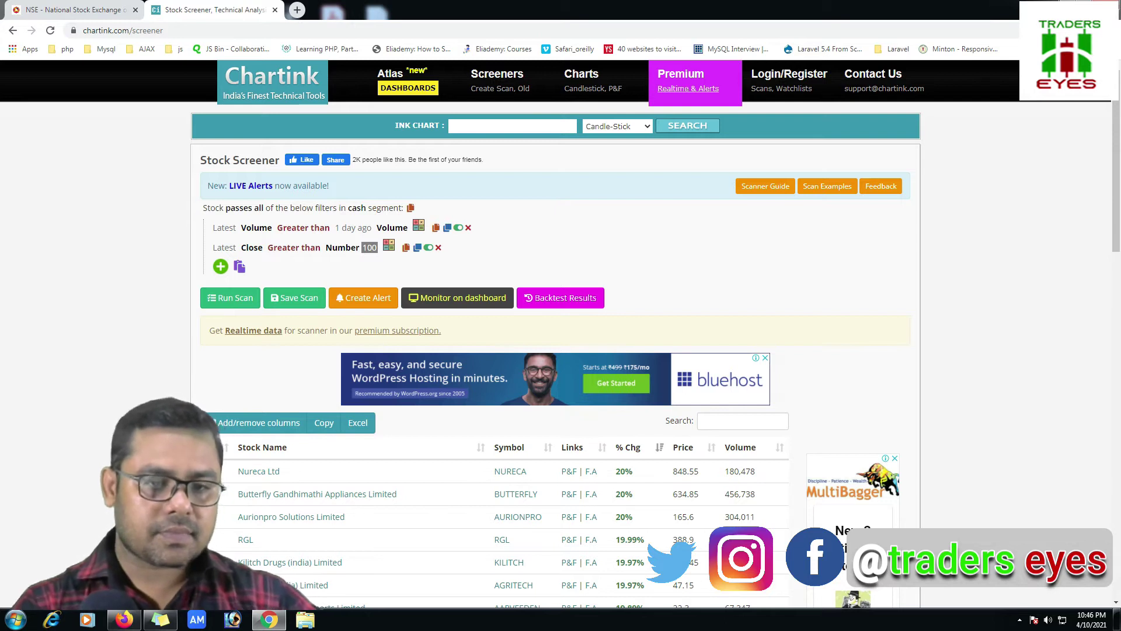
pyautogui.click(230, 298)
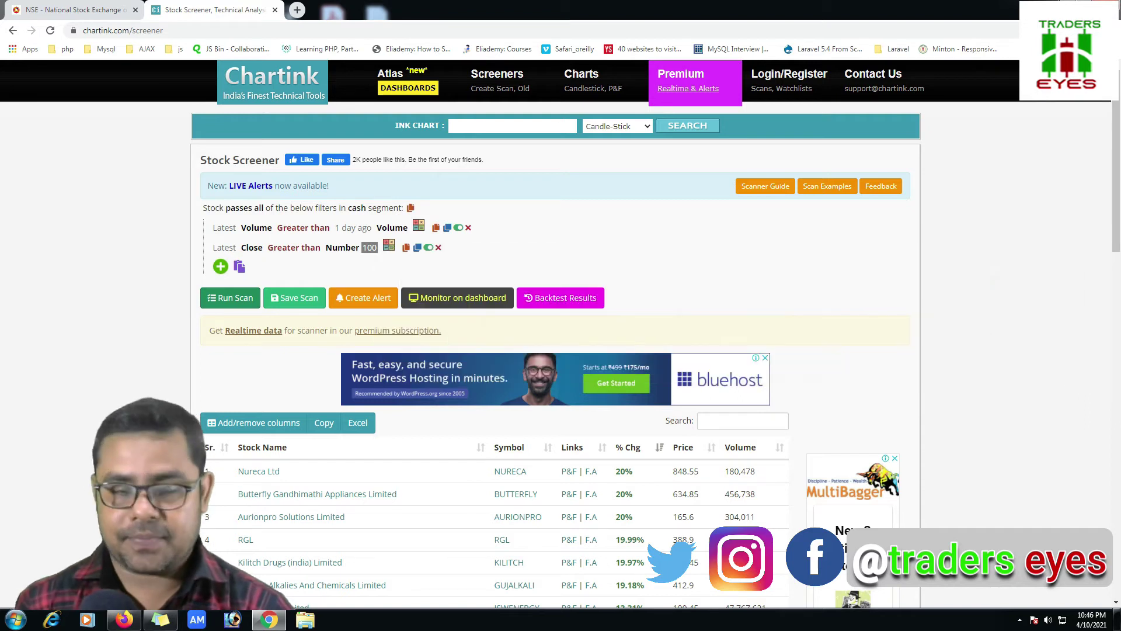
pyautogui.scroll(-15, 555, 333)
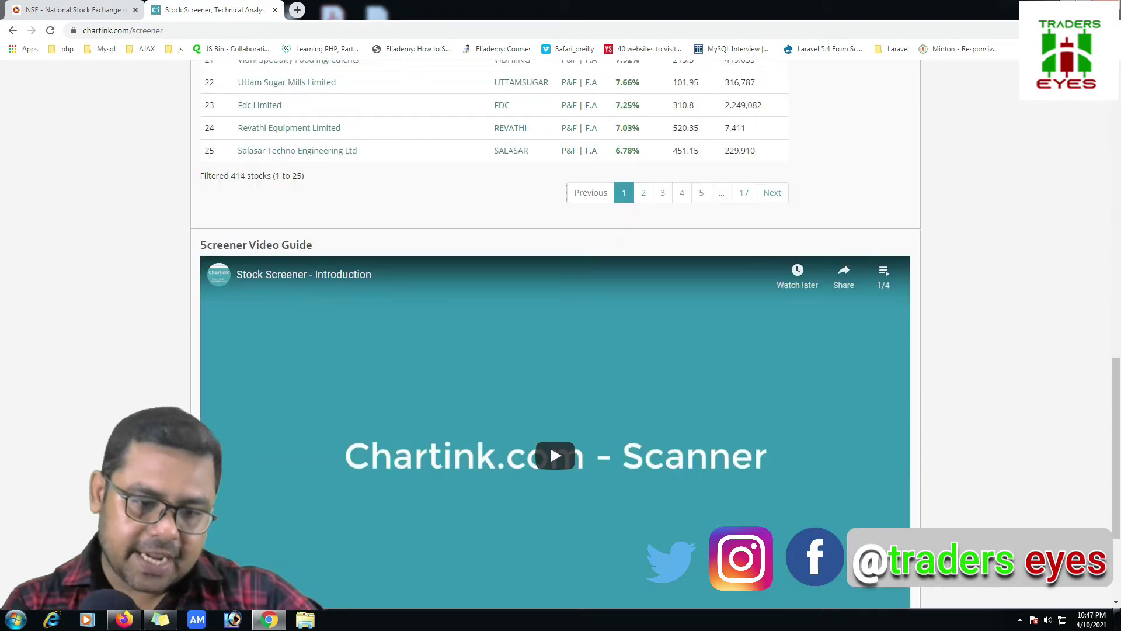
pyautogui.scroll(2, 555, 332)
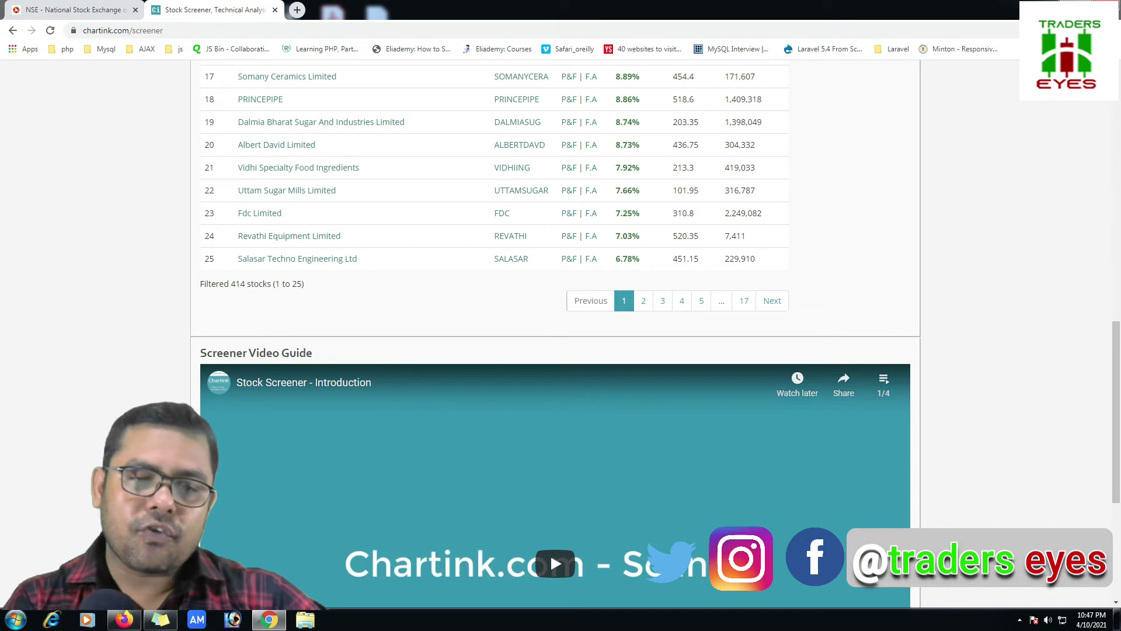
pyautogui.moveTo(229, 284); pyautogui.dragTo(245, 284)
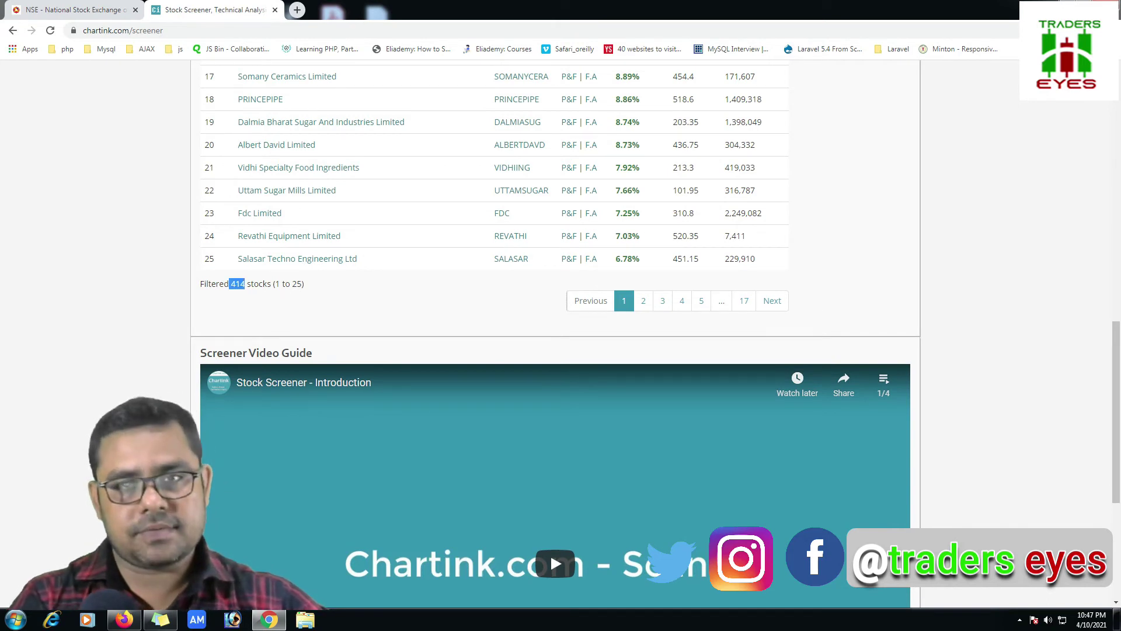
pyautogui.scroll(7, 554, 333)
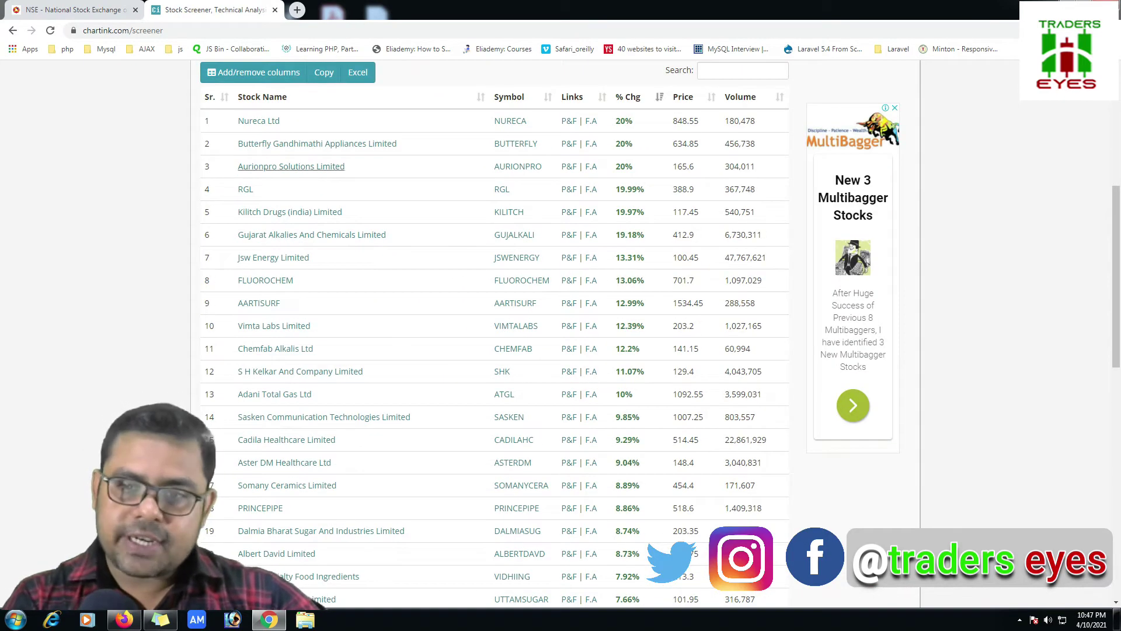
pyautogui.scroll(-3, 554, 333)
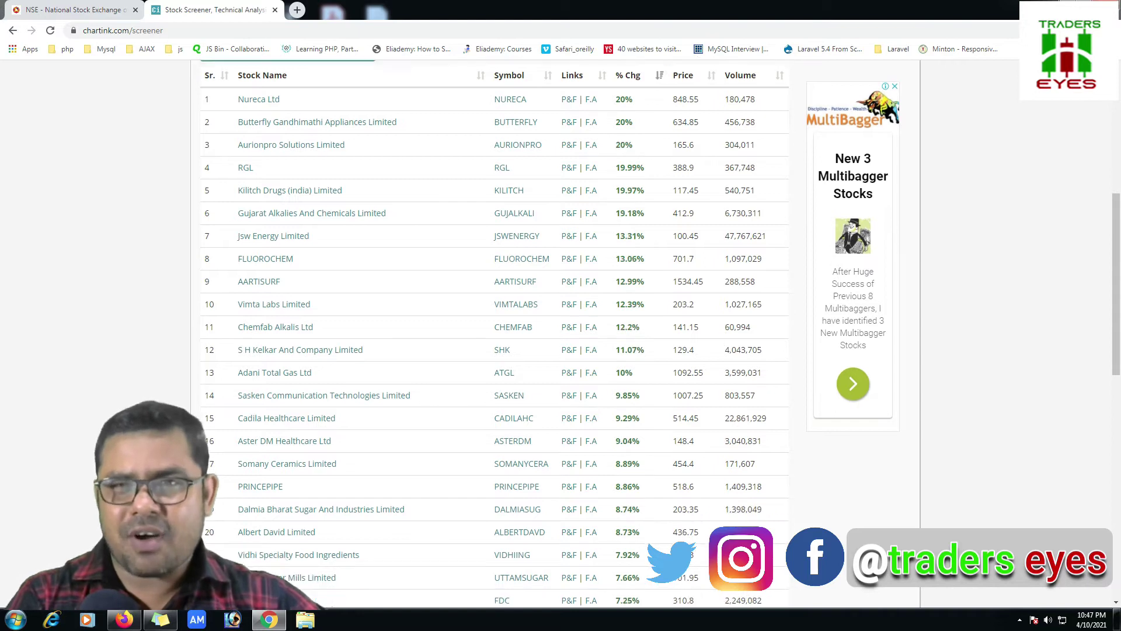
pyautogui.scroll(3, 555, 333)
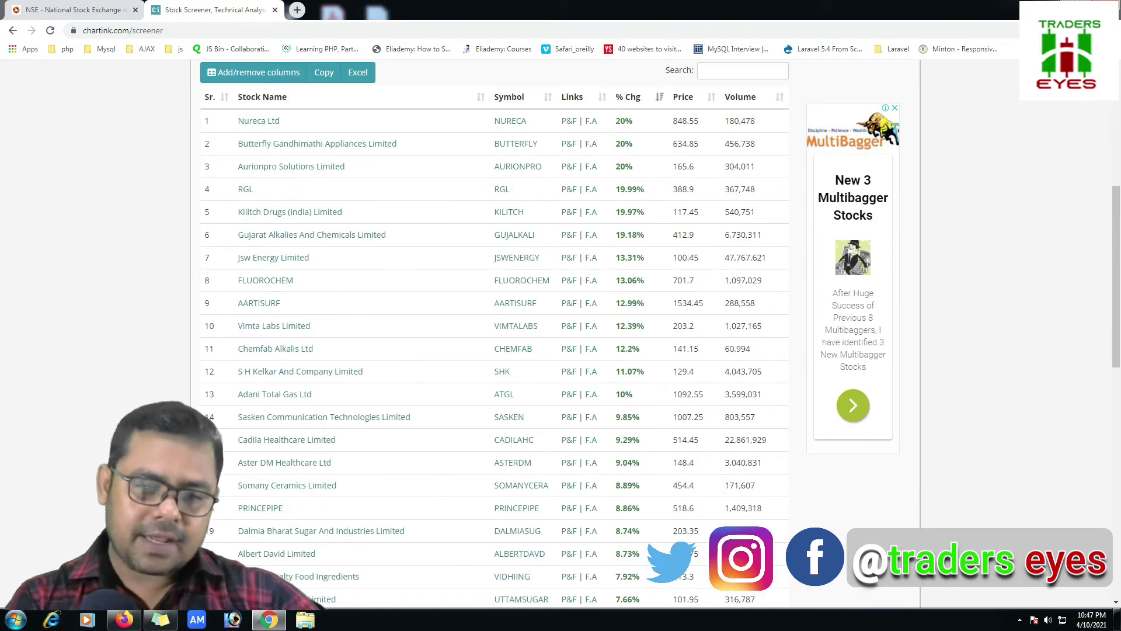
pyautogui.scroll(-4, 554, 333)
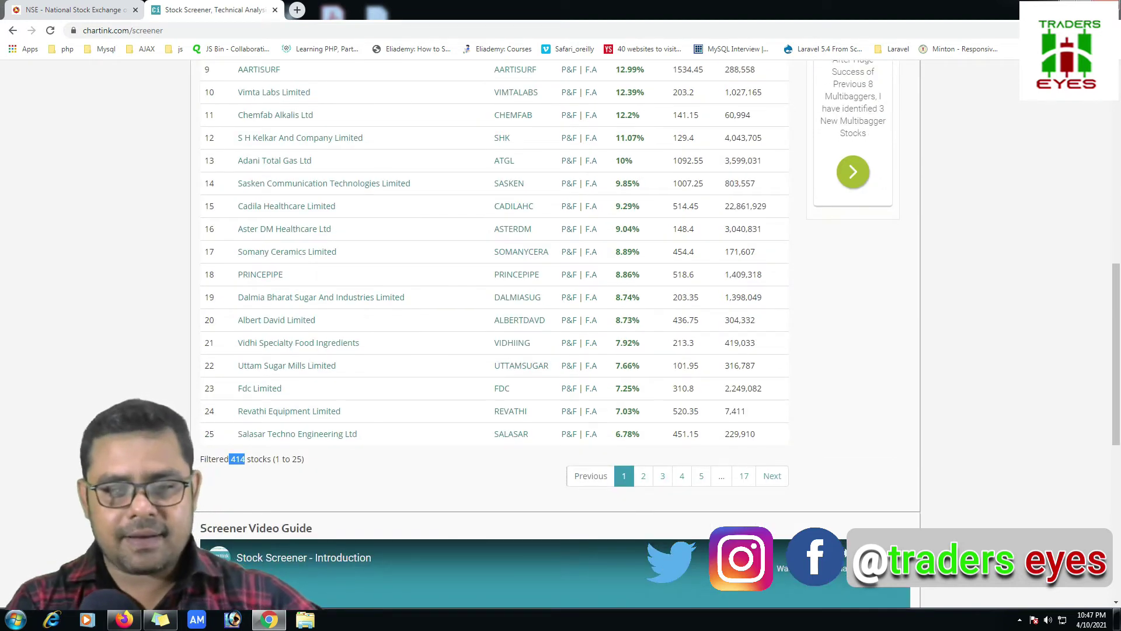
pyautogui.scroll(2, 555, 333)
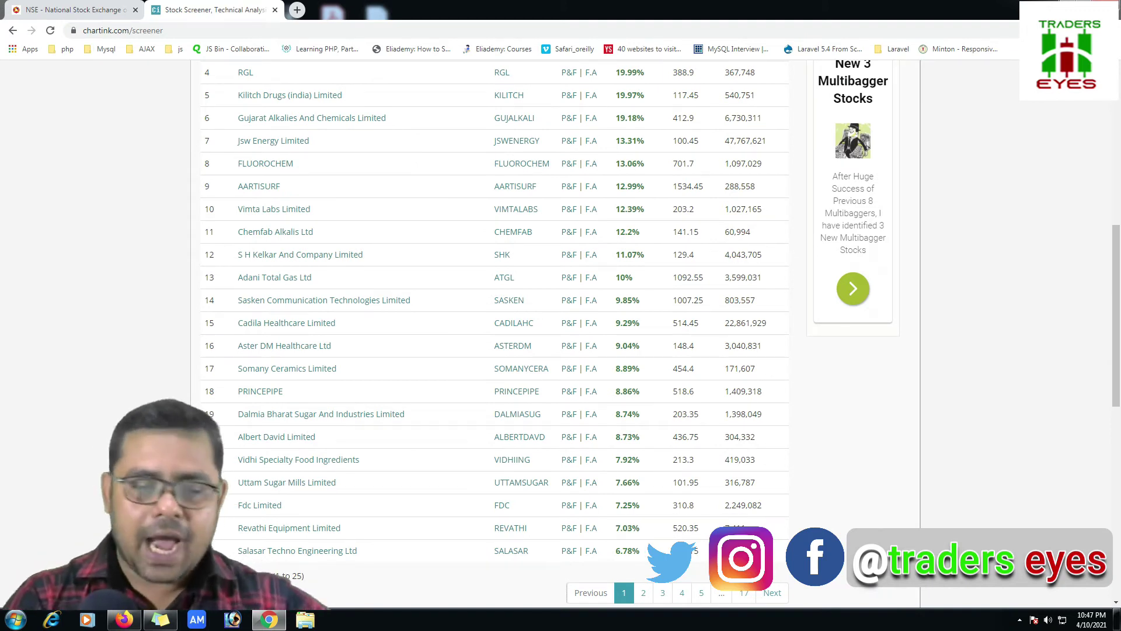
# Add a third filter starting with Latest Ema(Latest Close, 20).
pyautogui.scroll(5, 555, 333)
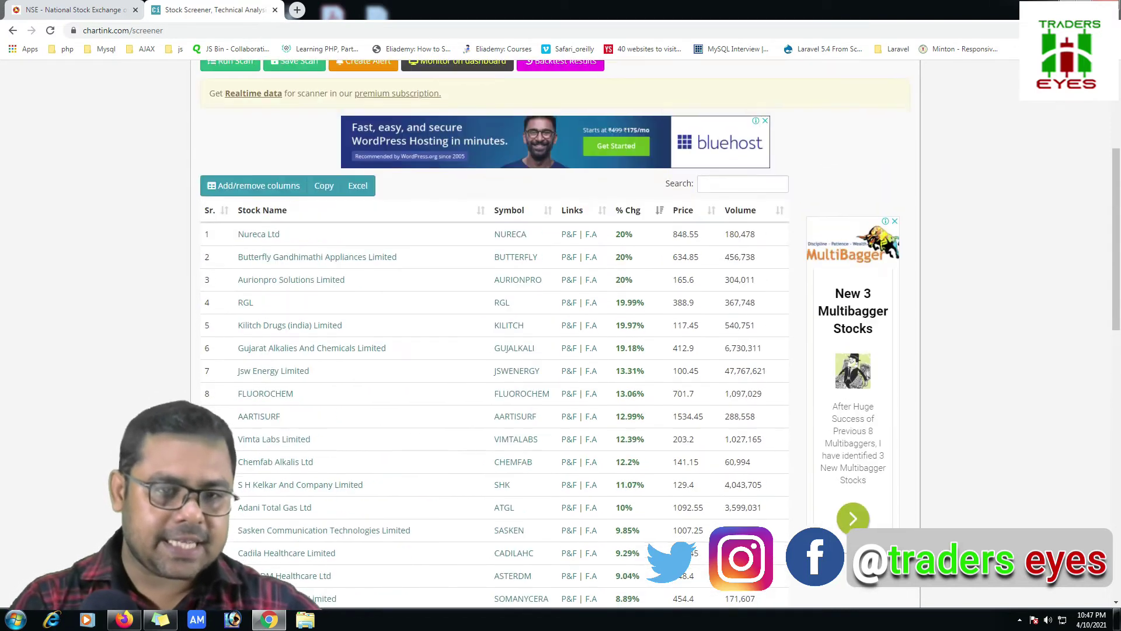
pyautogui.scroll(1, 555, 333)
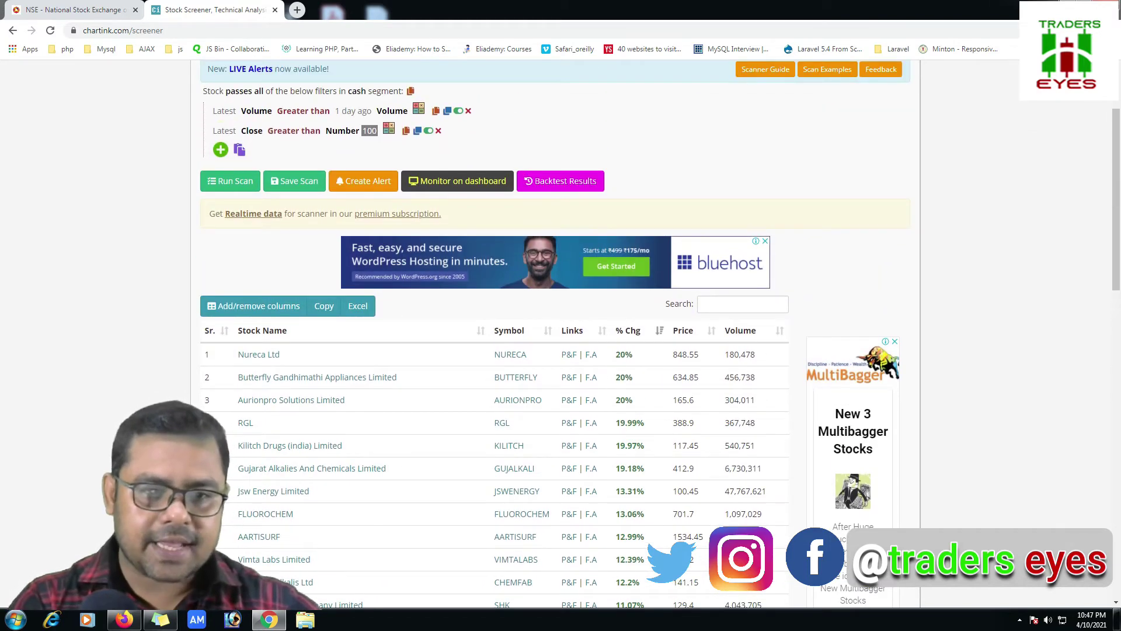
pyautogui.click(220, 150)
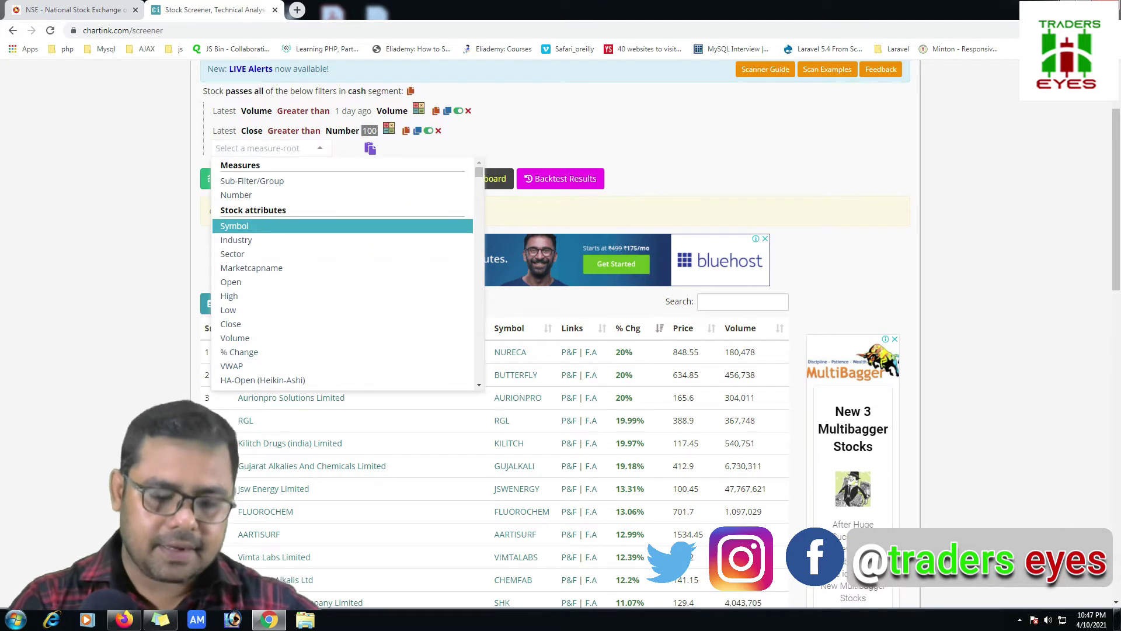
pyautogui.write('em')
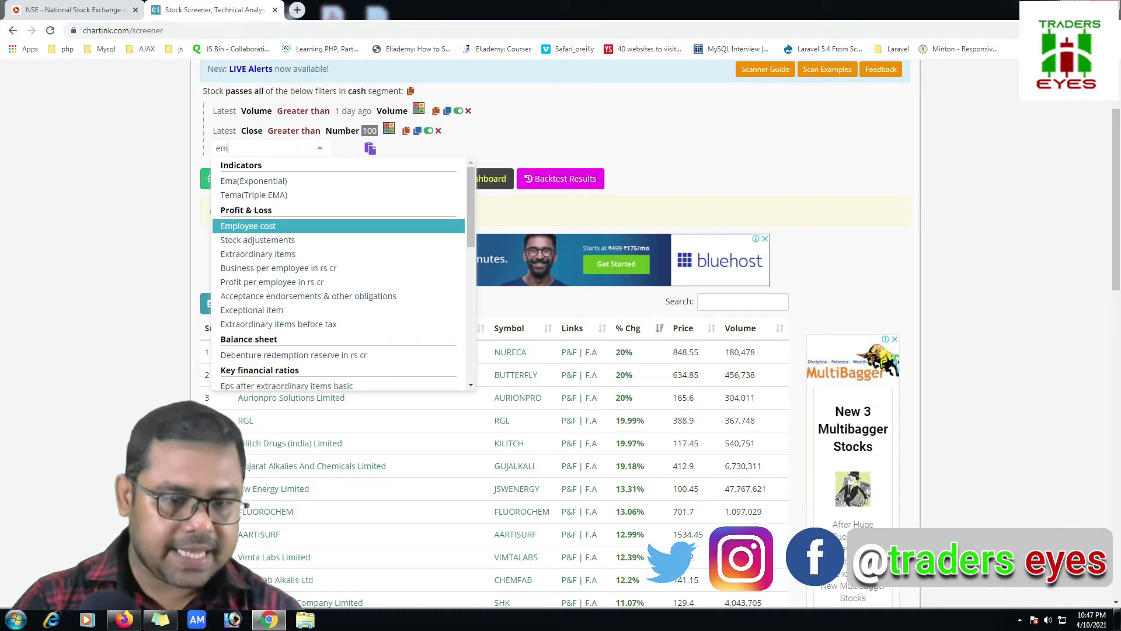
pyautogui.press('Up')
pyautogui.press('Up')
pyautogui.press('Return')
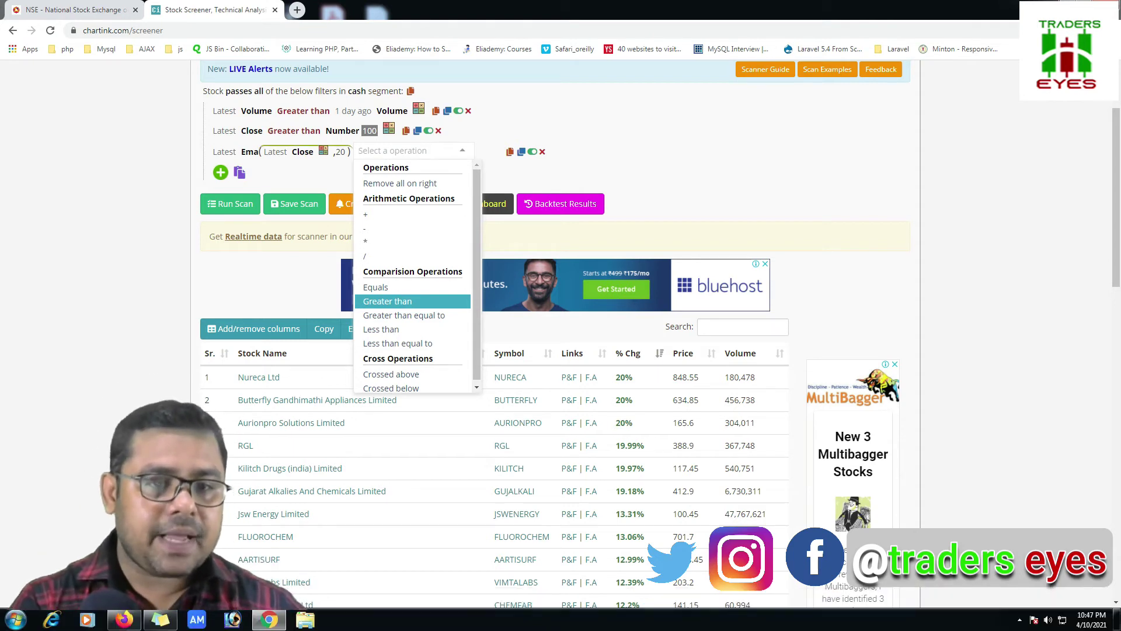
# Change the first Ema period from 20 to 13.
pyautogui.click(340, 152)
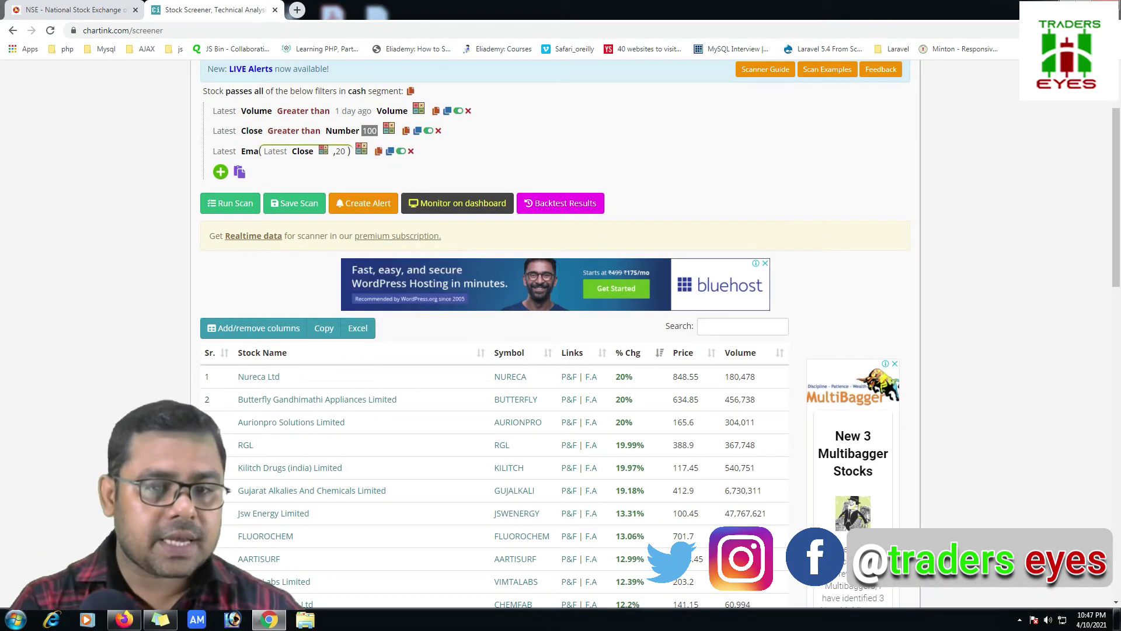
pyautogui.press('BackSpace')
pyautogui.press('BackSpace')
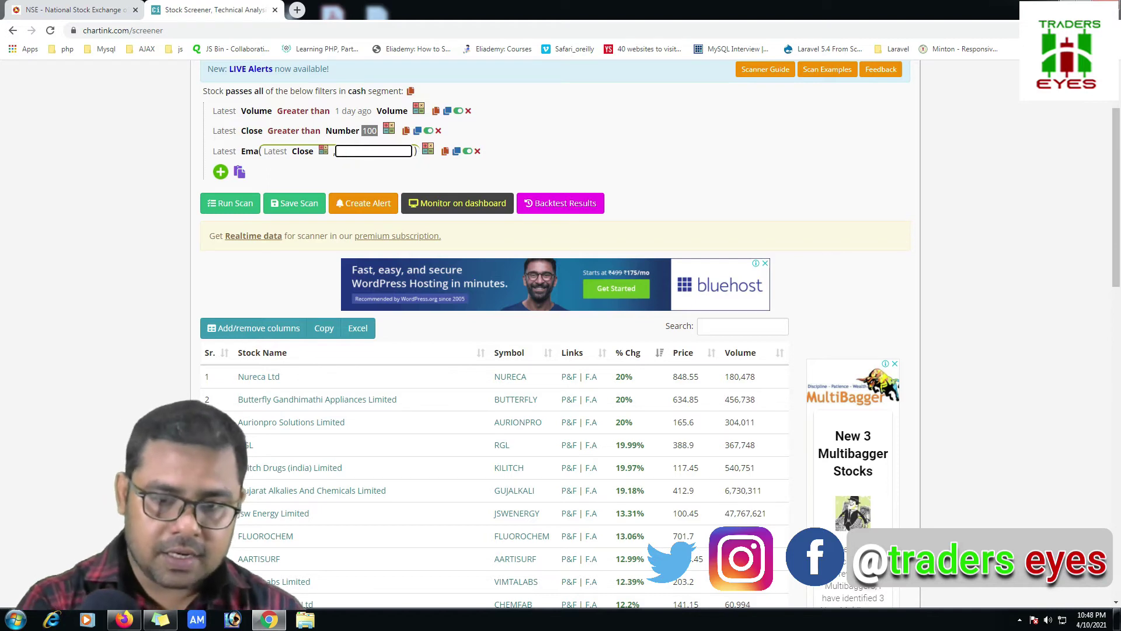
pyautogui.write('13')
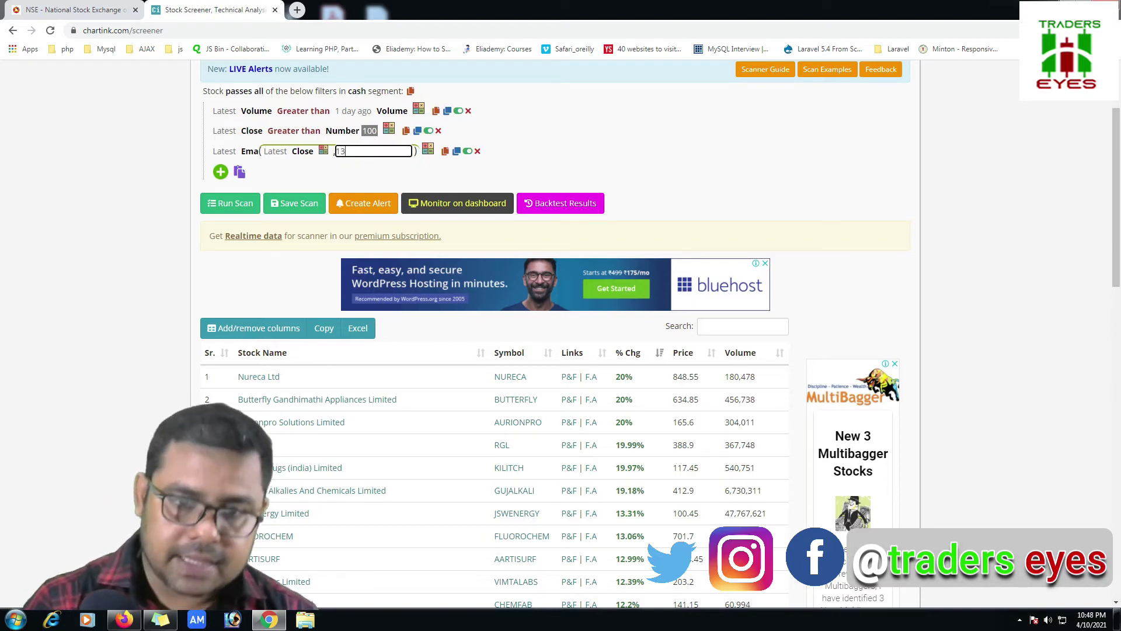
pyautogui.press('Return')
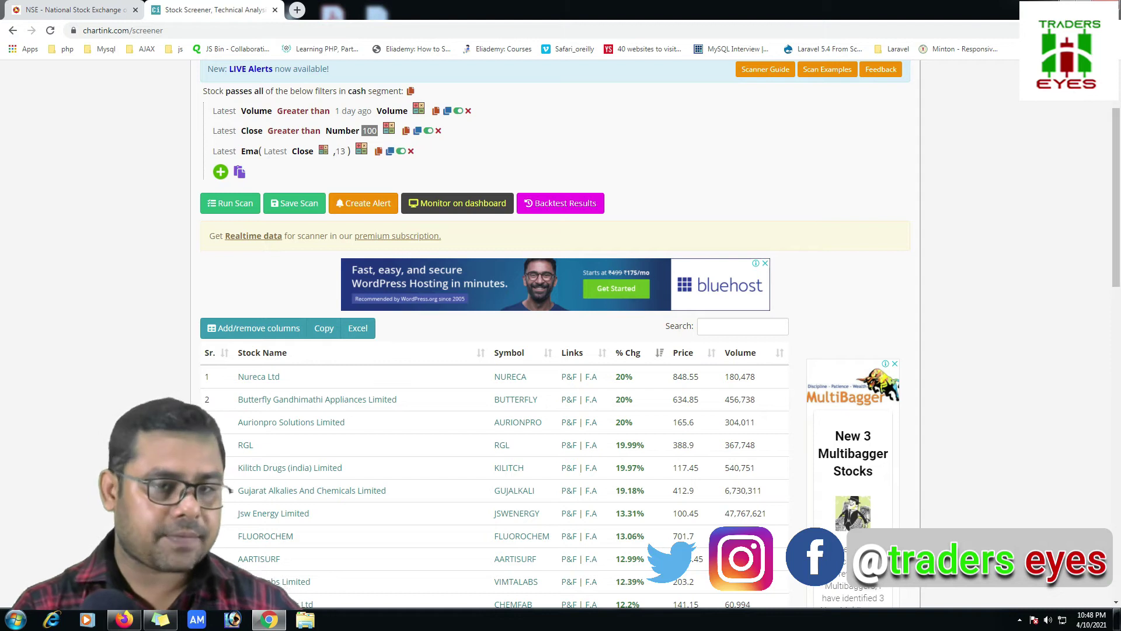
# Require Ema(Close, 13) to be greater than Ema(Close, 26).
pyautogui.click(359, 150)
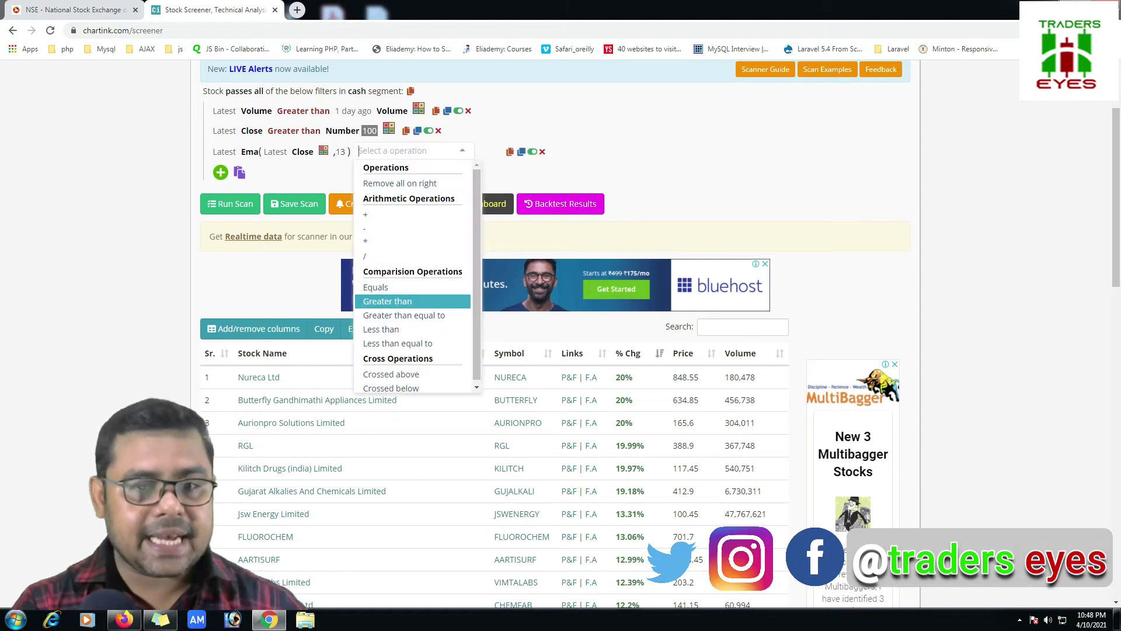
pyautogui.press('Up')
pyautogui.press('Down')
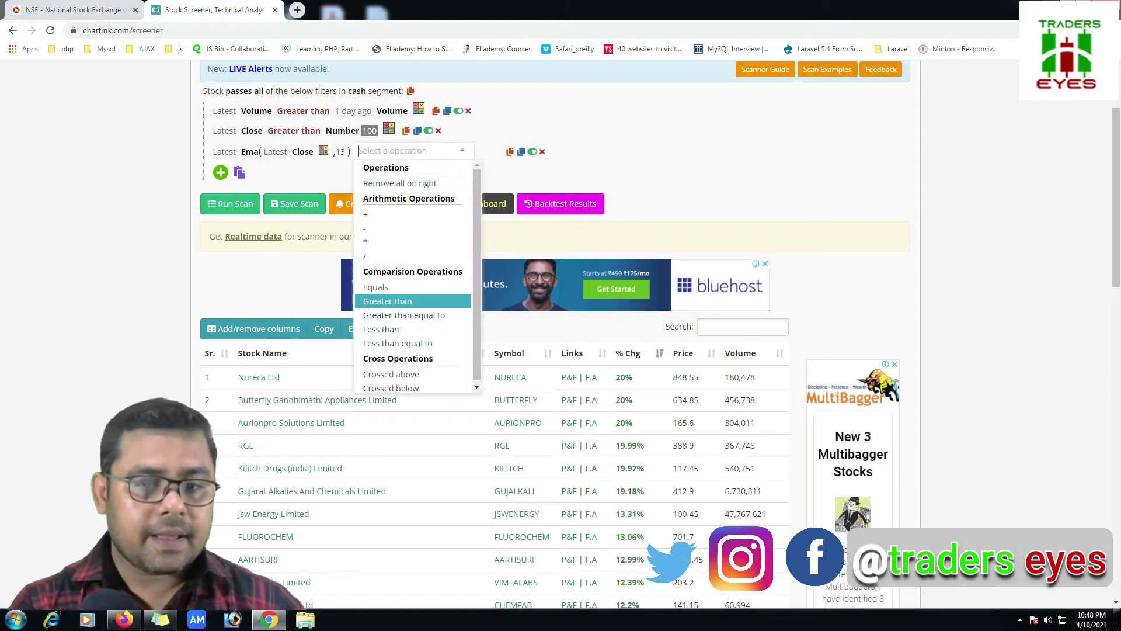
pyautogui.press('Return')
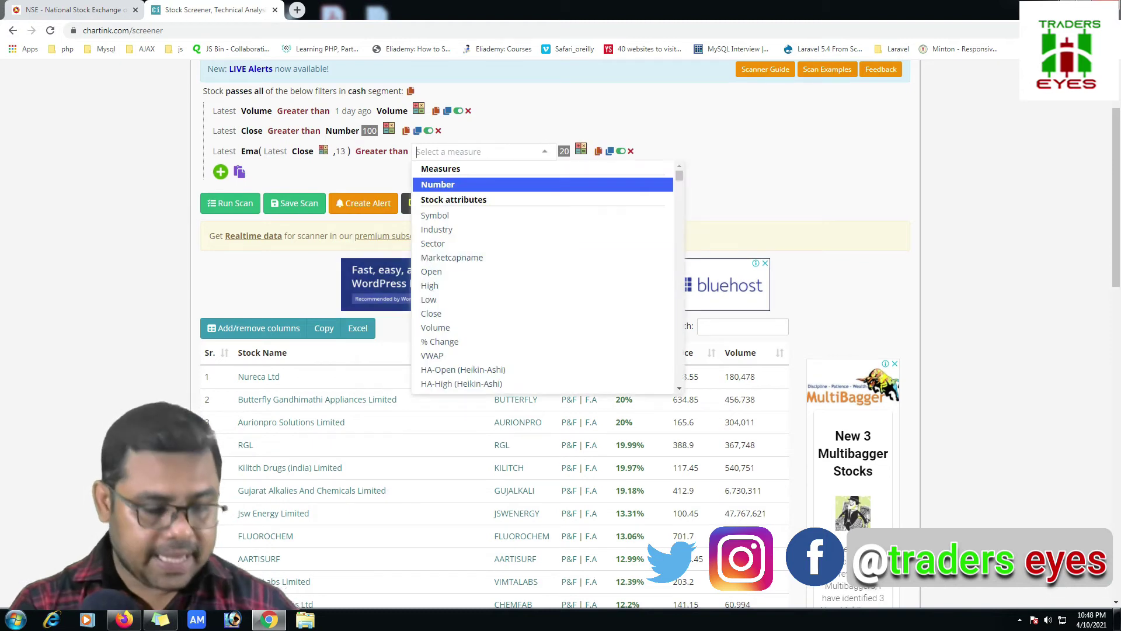
pyautogui.write('e')
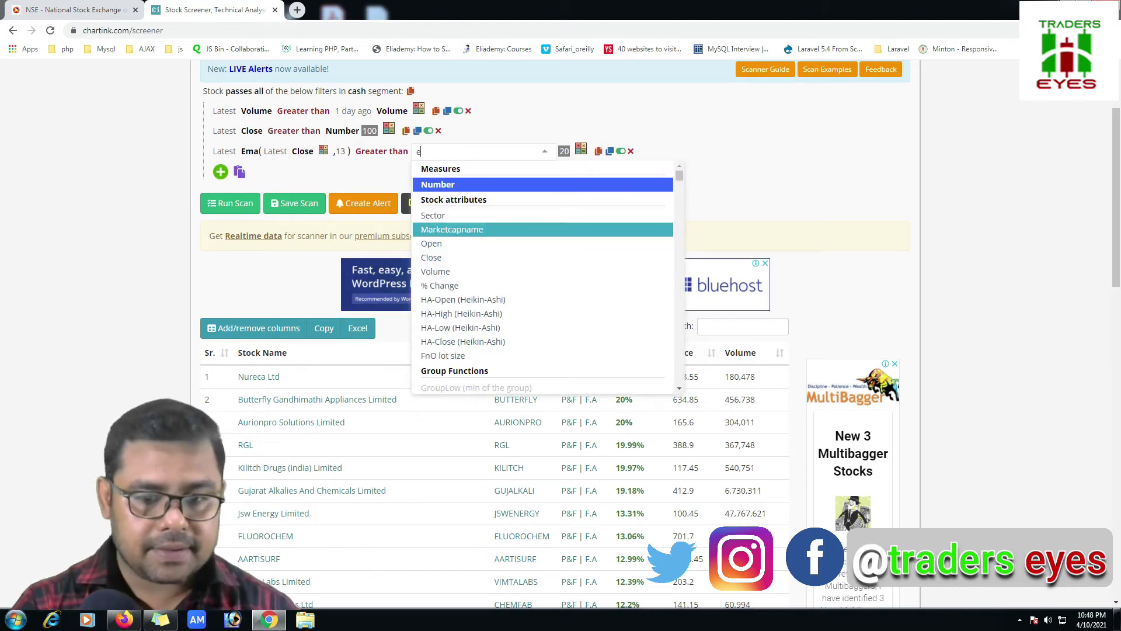
pyautogui.press('Escape')
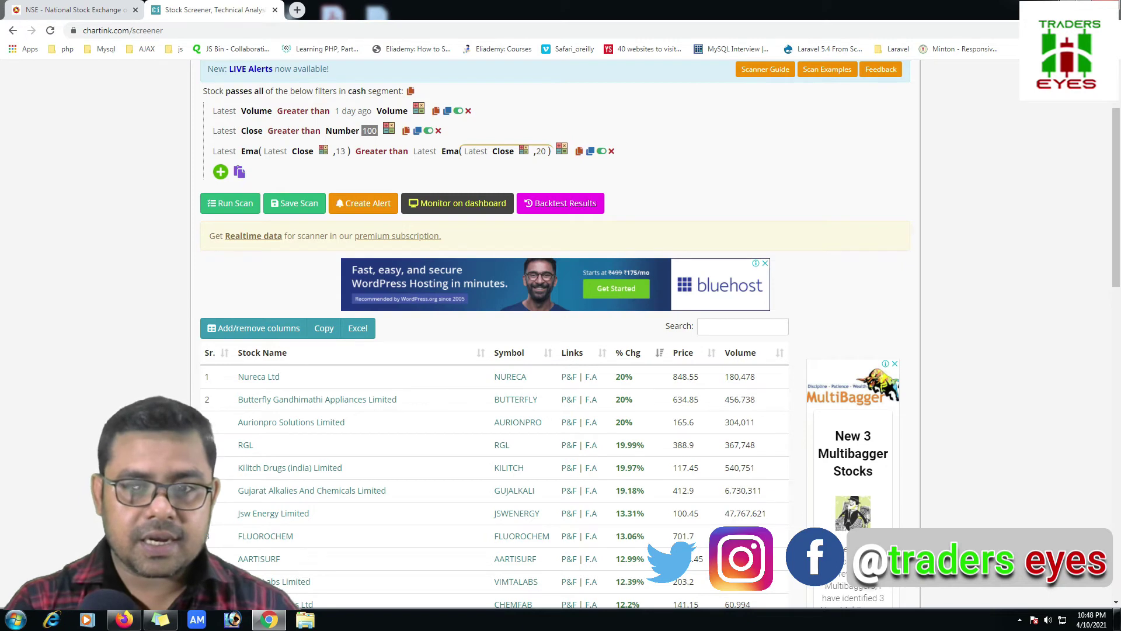
pyautogui.click(541, 151)
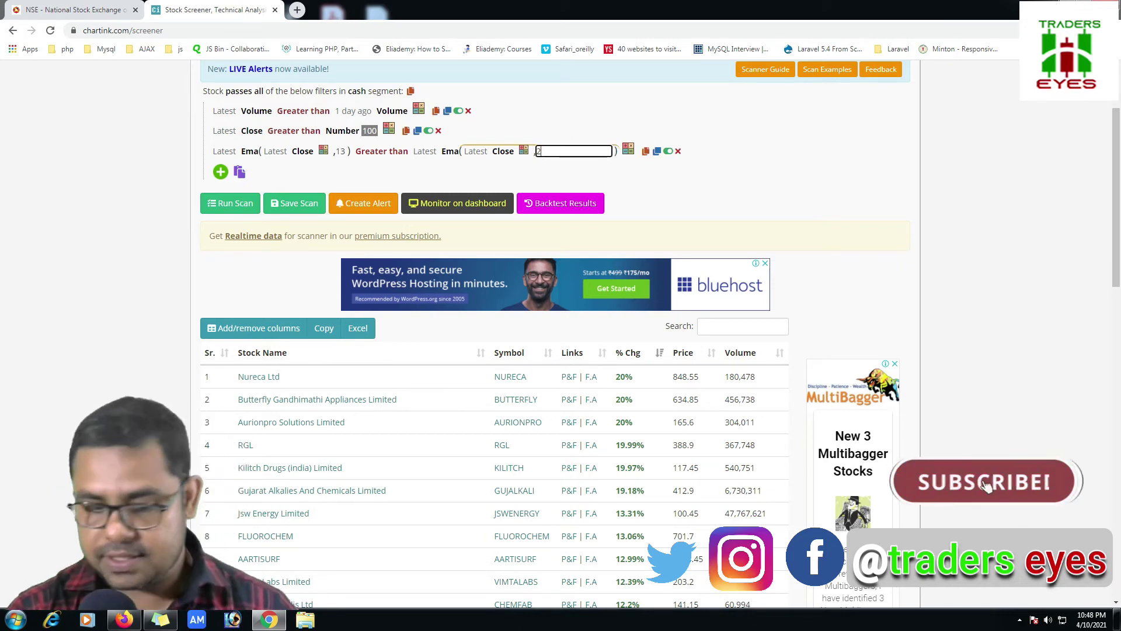
pyautogui.write('6')
pyautogui.press('Return')
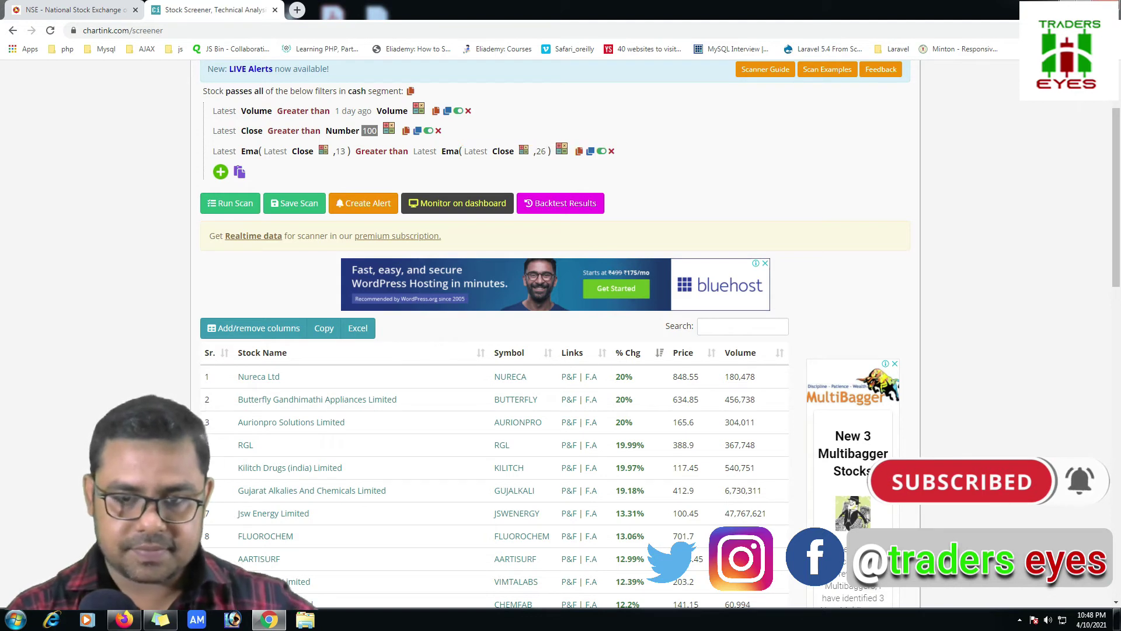
# Rerun the scan with the EMA filter and check the 225 filtered stocks count.
pyautogui.click(231, 203)
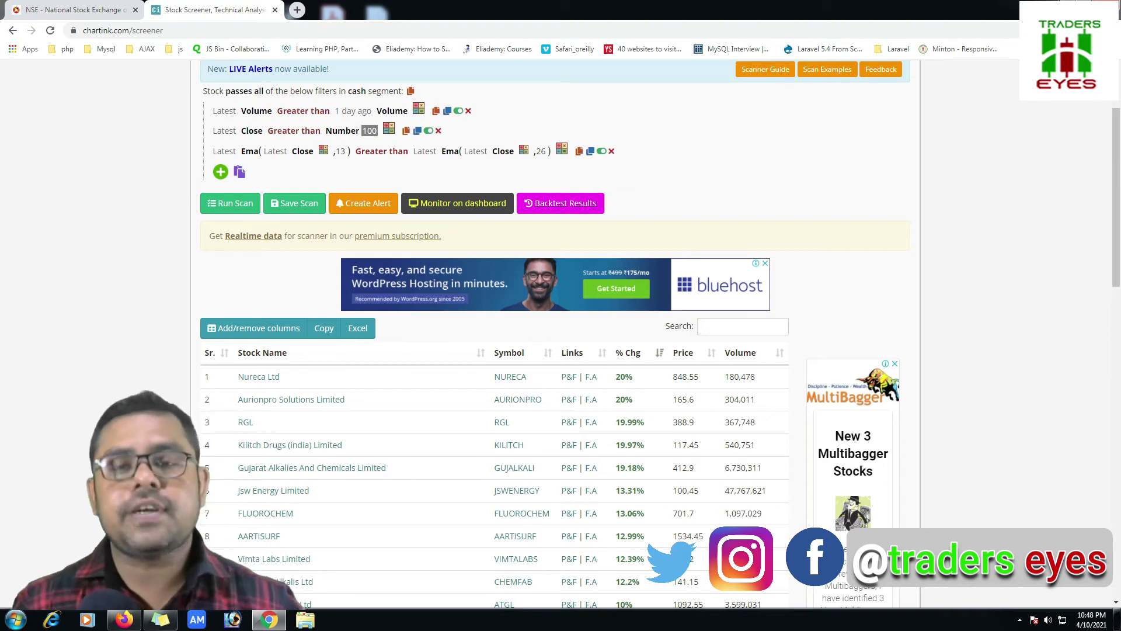
pyautogui.scroll(-10, 555, 332)
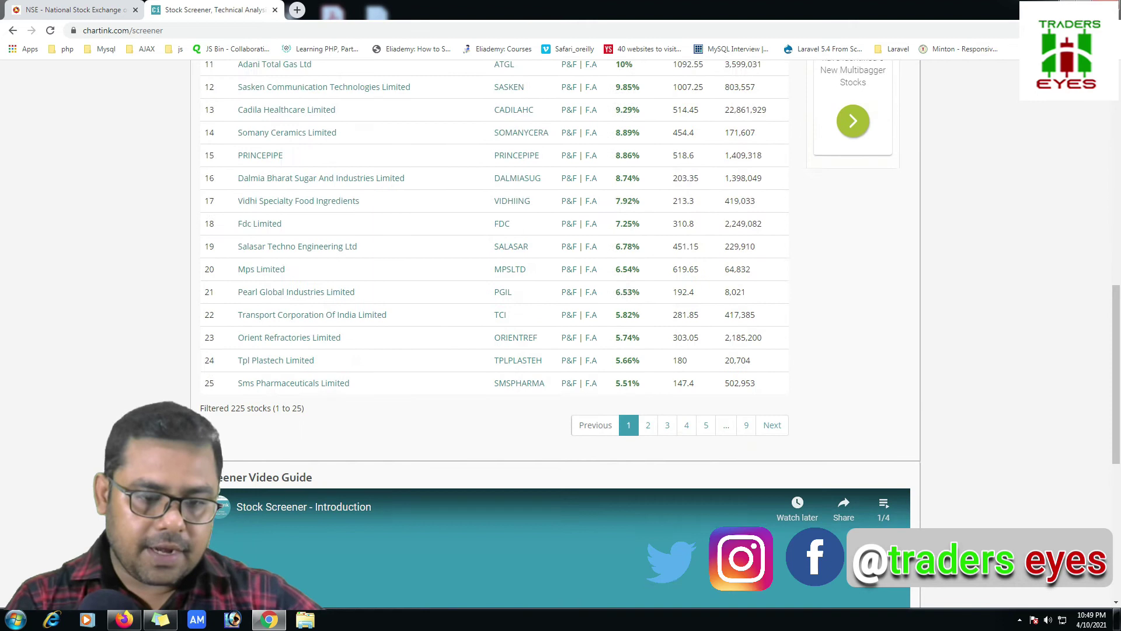
pyautogui.moveTo(305, 306); pyautogui.dragTo(204, 307)
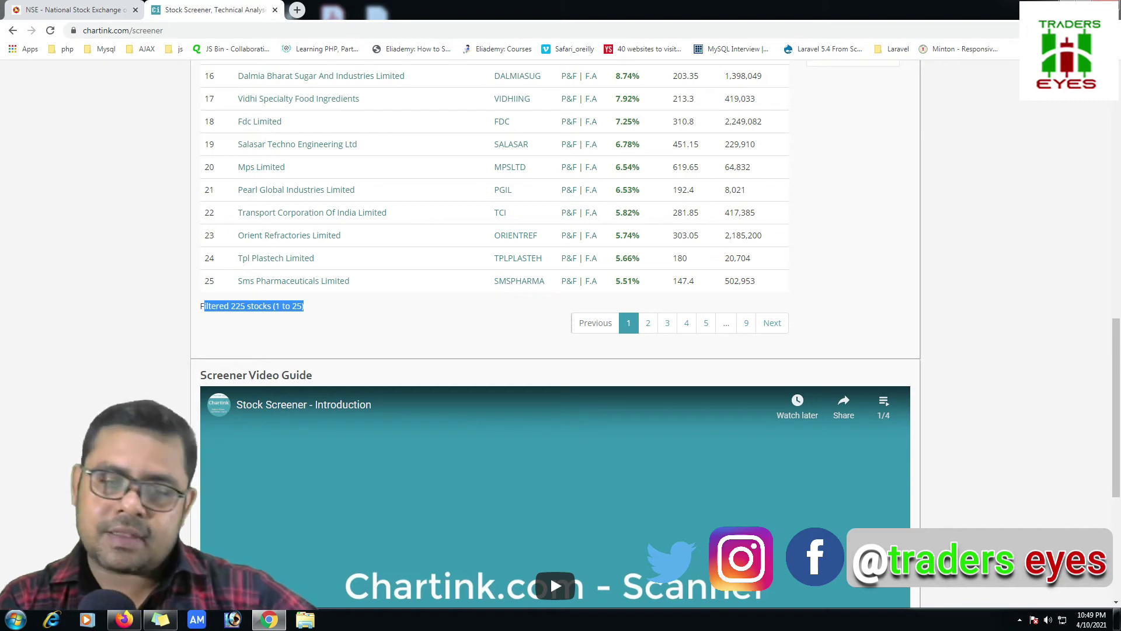
pyautogui.scroll(1, 555, 333)
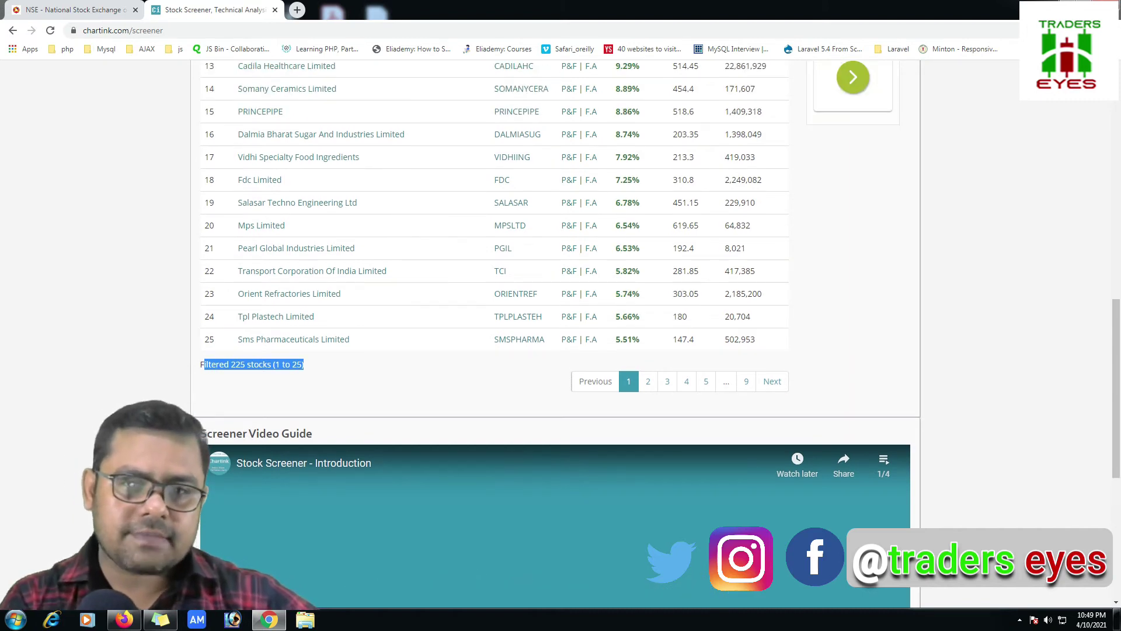
pyautogui.scroll(10, 555, 333)
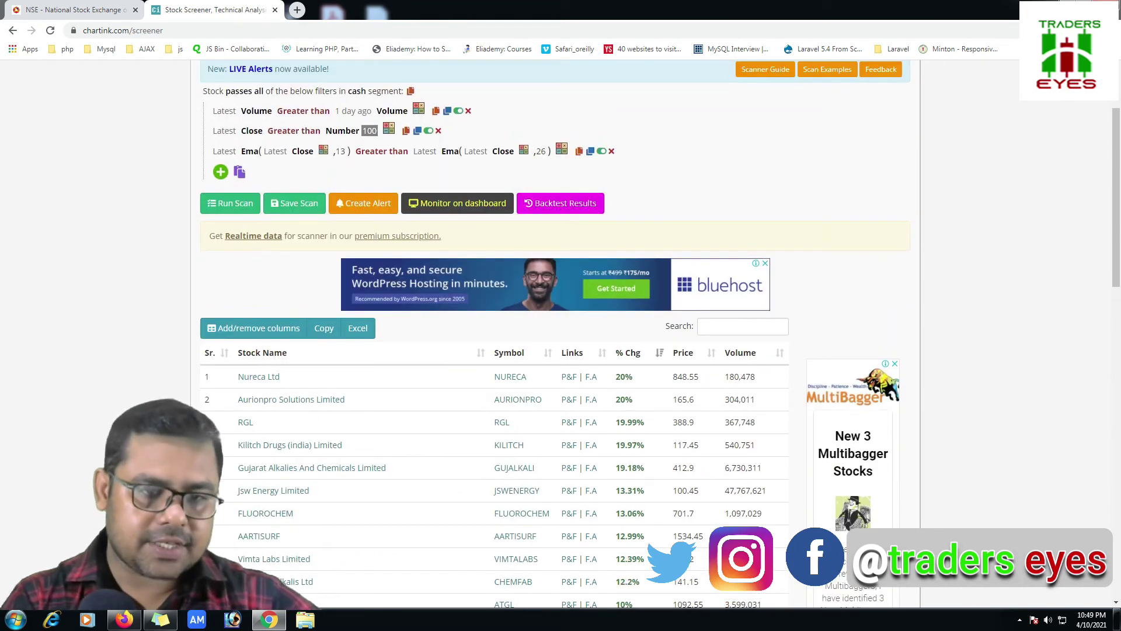
# Add a fourth filter: Latest Close greater than 2 days ago Close.
pyautogui.click(220, 171)
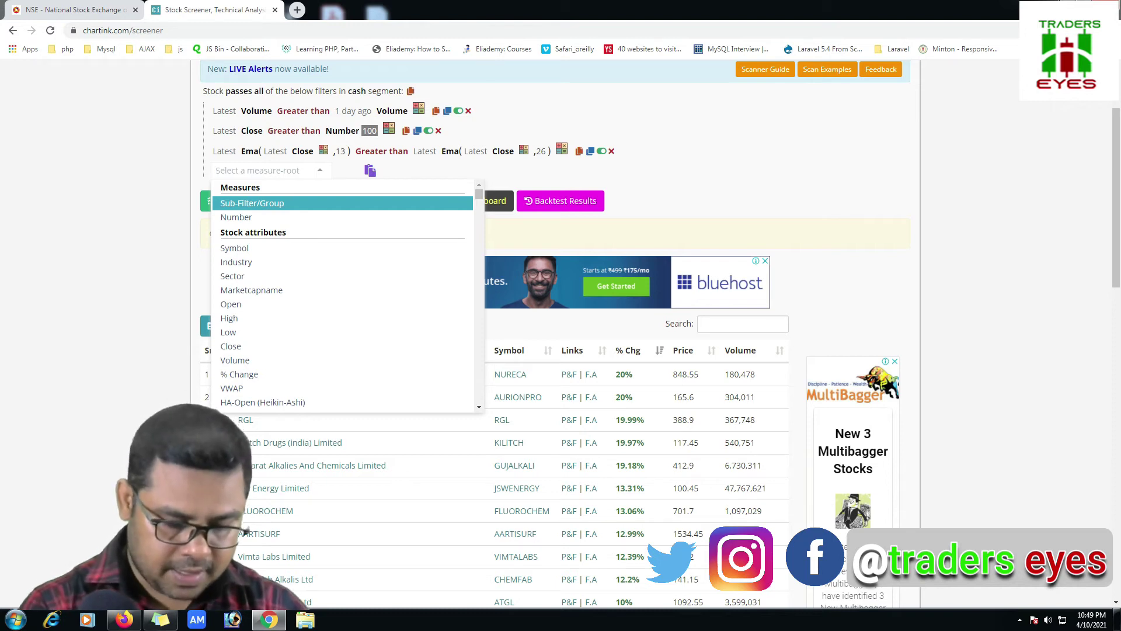
pyautogui.write('clo')
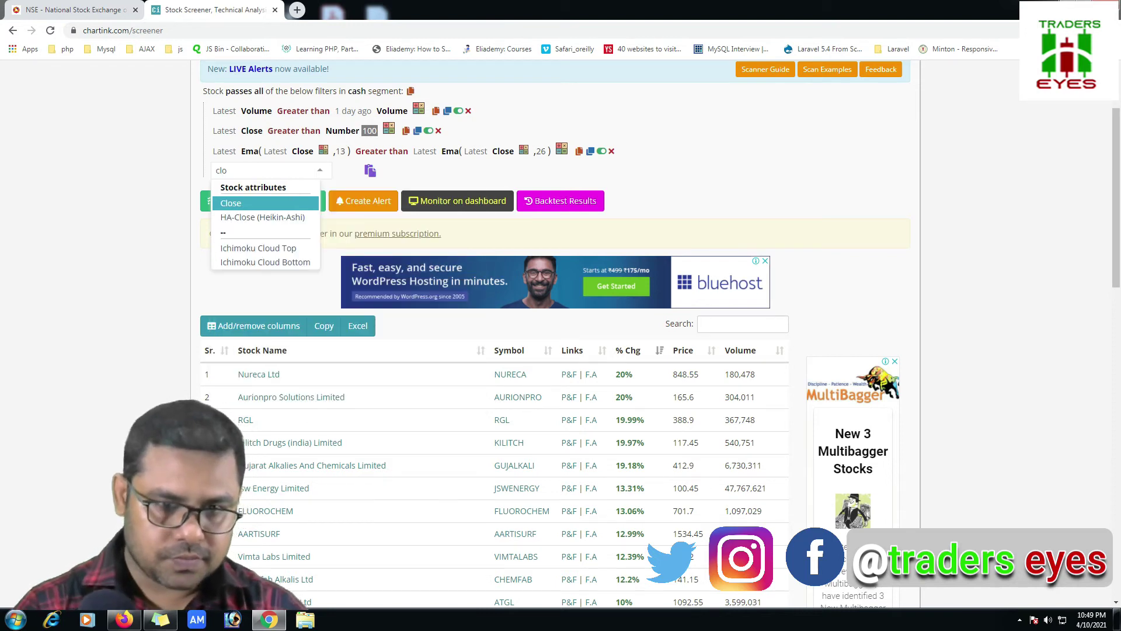
pyautogui.press('Return')
pyautogui.press('Return')
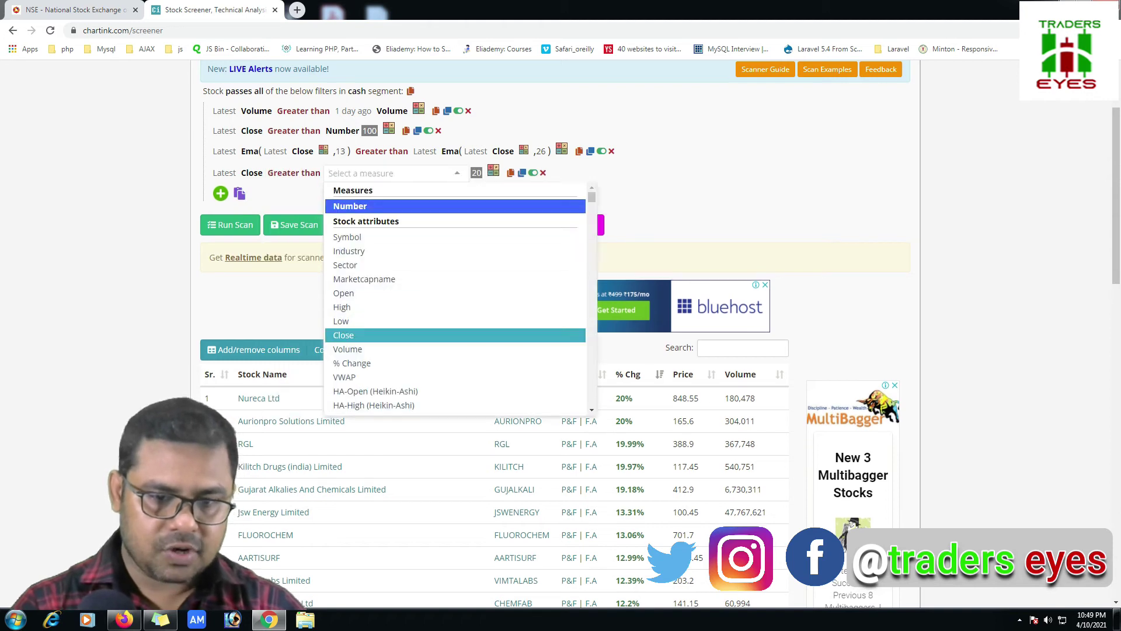
pyautogui.press('Return')
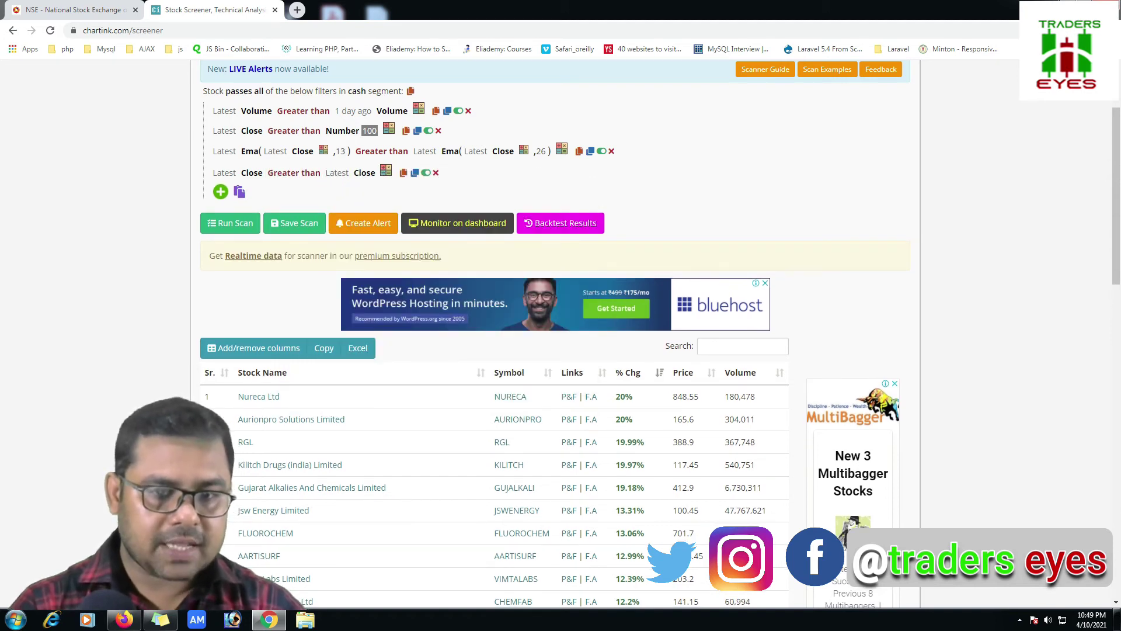
pyautogui.click(337, 172)
pyautogui.press('Down')
# Multiply the 2-days-ago close by a Number and start entering 0.98.
pyautogui.press('Down')
pyautogui.press('Down')
pyautogui.press('Up')
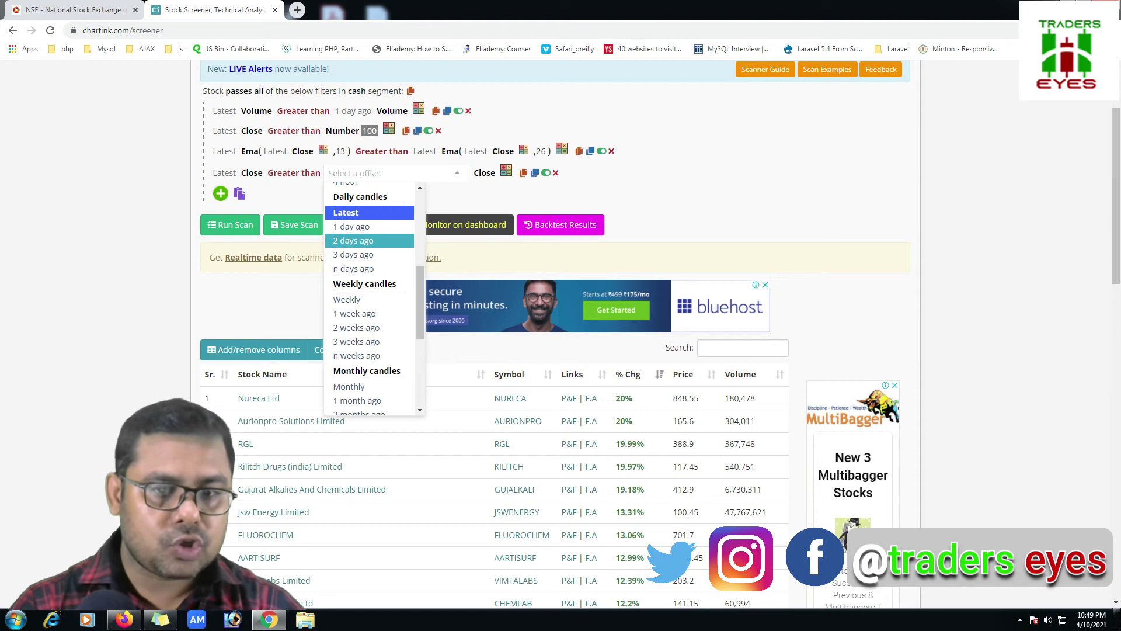
pyautogui.press('Return')
pyautogui.press('Return')
pyautogui.press('Down')
pyautogui.press('Down')
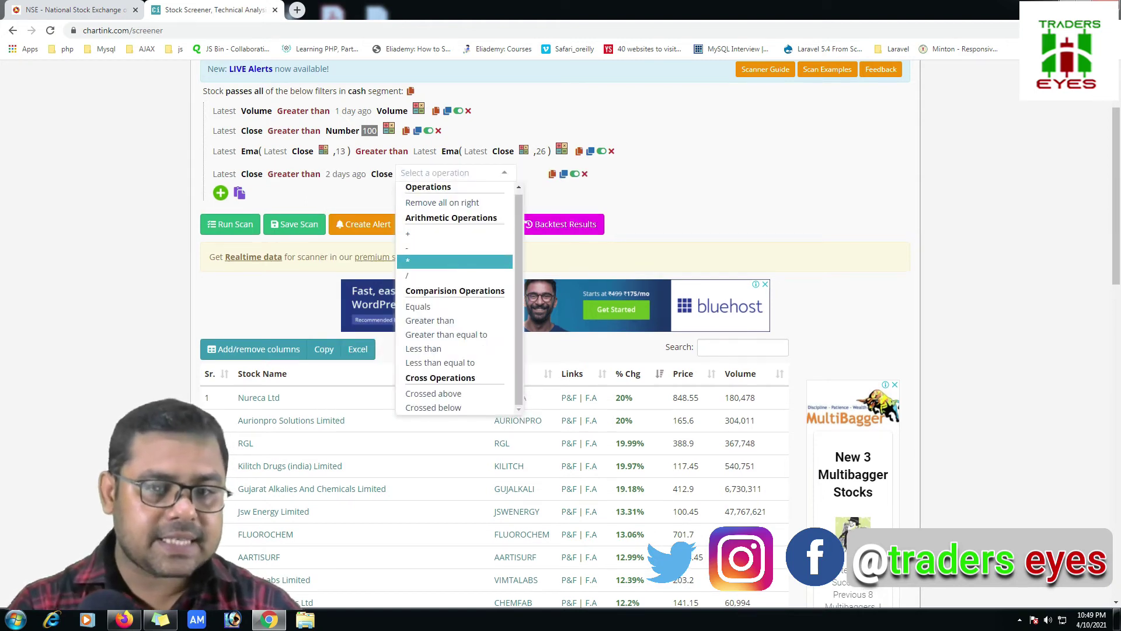
pyautogui.press('Return')
pyautogui.press('Up')
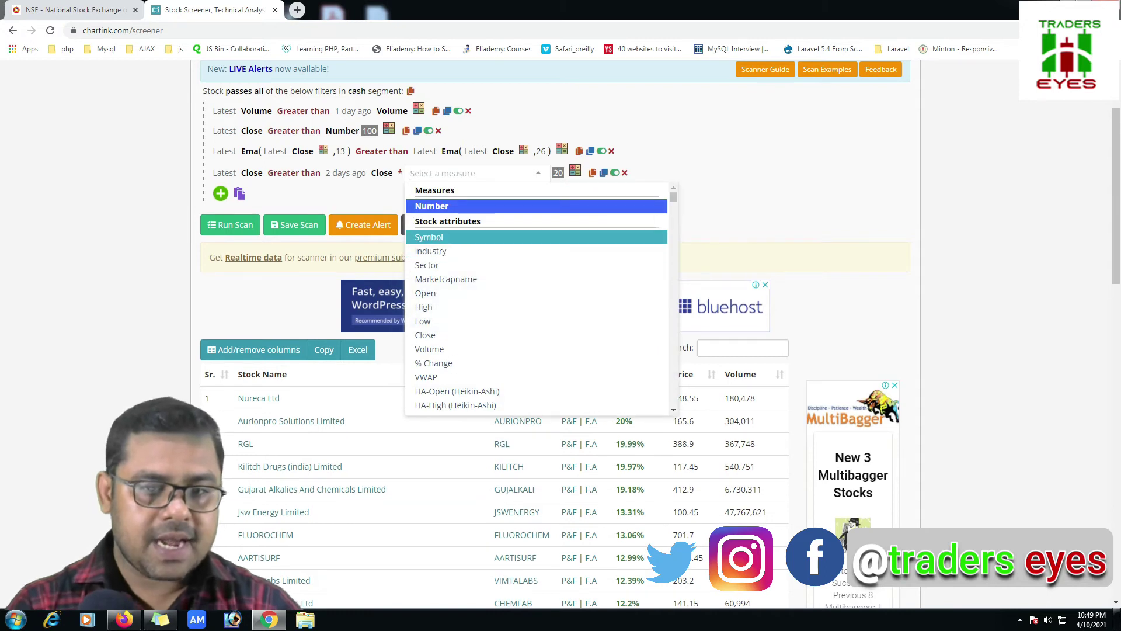
pyautogui.press('Up')
pyautogui.press('Return')
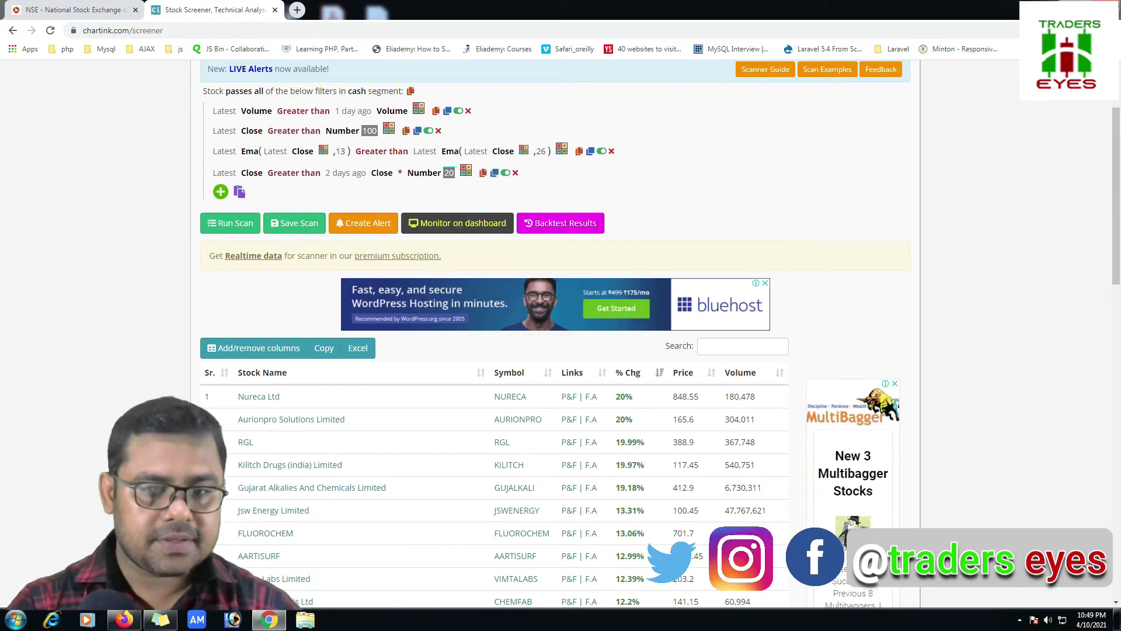
pyautogui.click(449, 172)
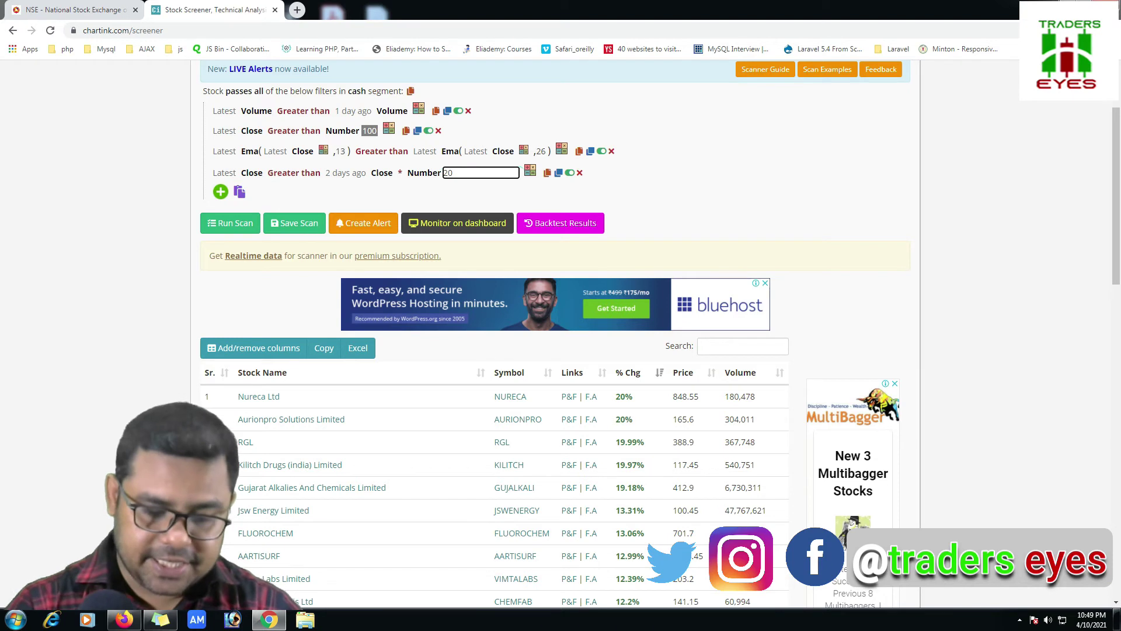
pyautogui.press('BackSpace')
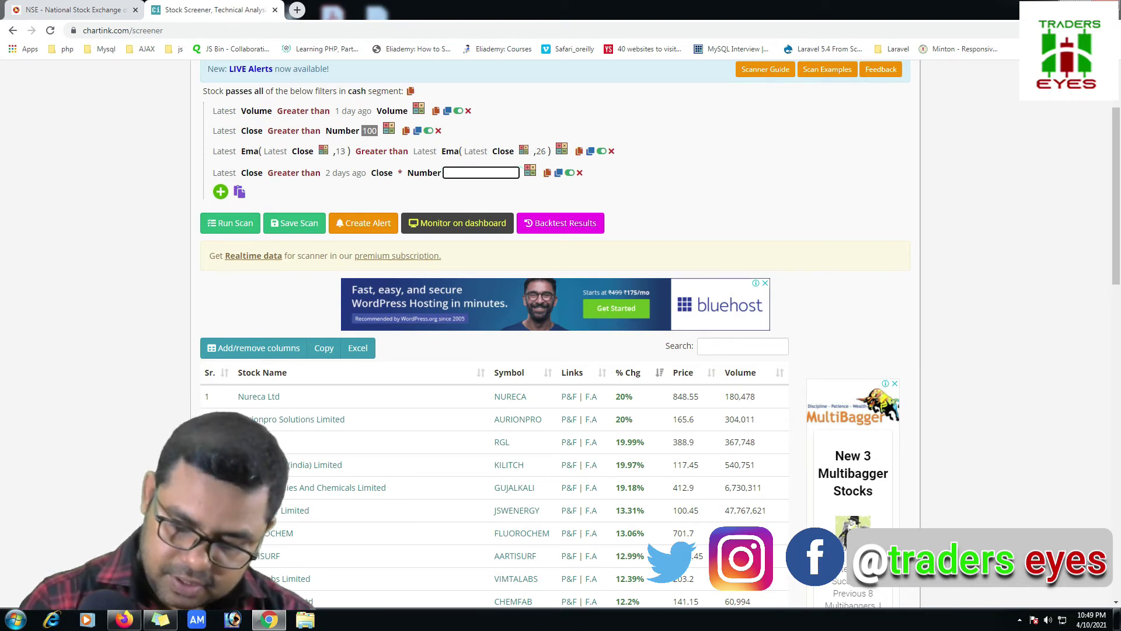
pyautogui.write('.')
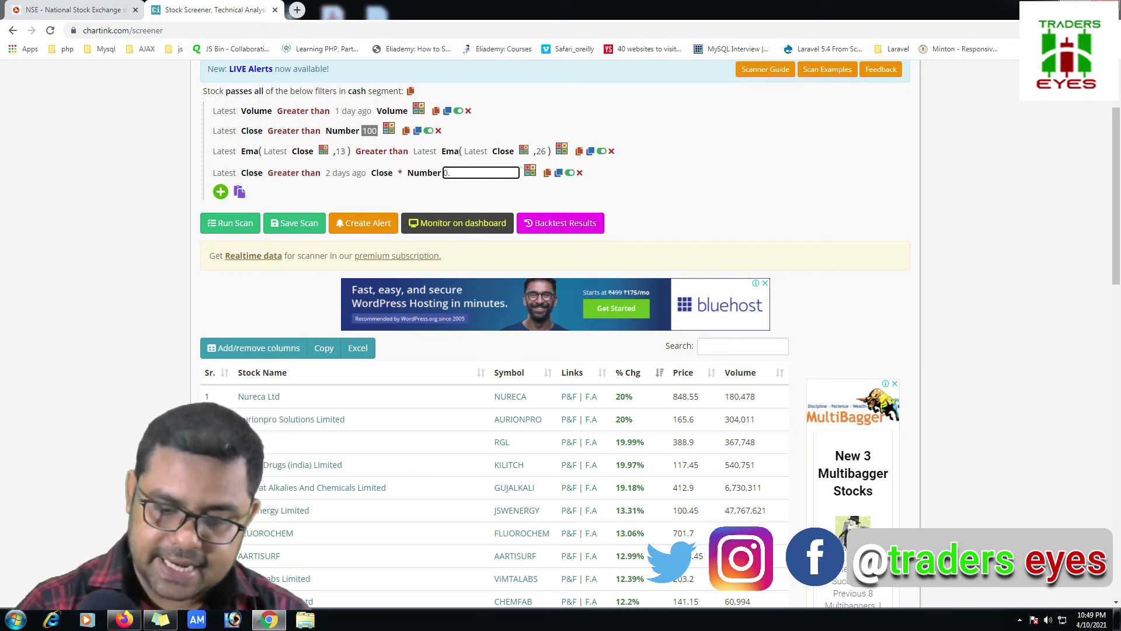
pyautogui.write('98')
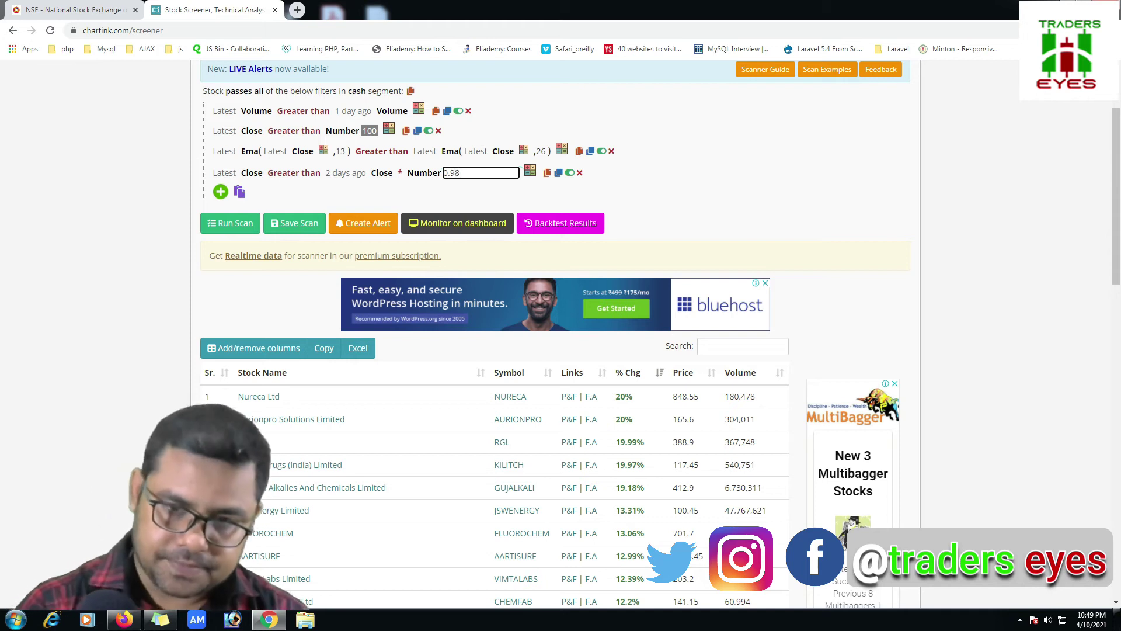
# Commit the 0.98 multiplier, dismiss the colour-scheme prompt, and review the 210 results.
pyautogui.press('Return')
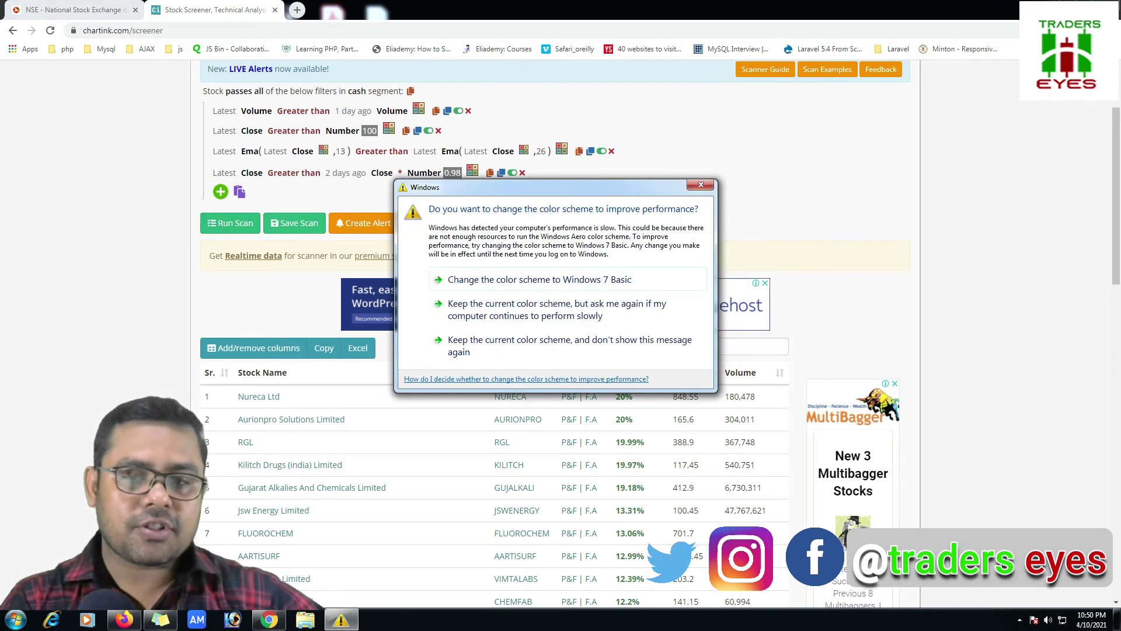
pyautogui.press('Escape')
pyautogui.scroll(-8, 494, 327)
pyautogui.scroll(-1, 327, 350)
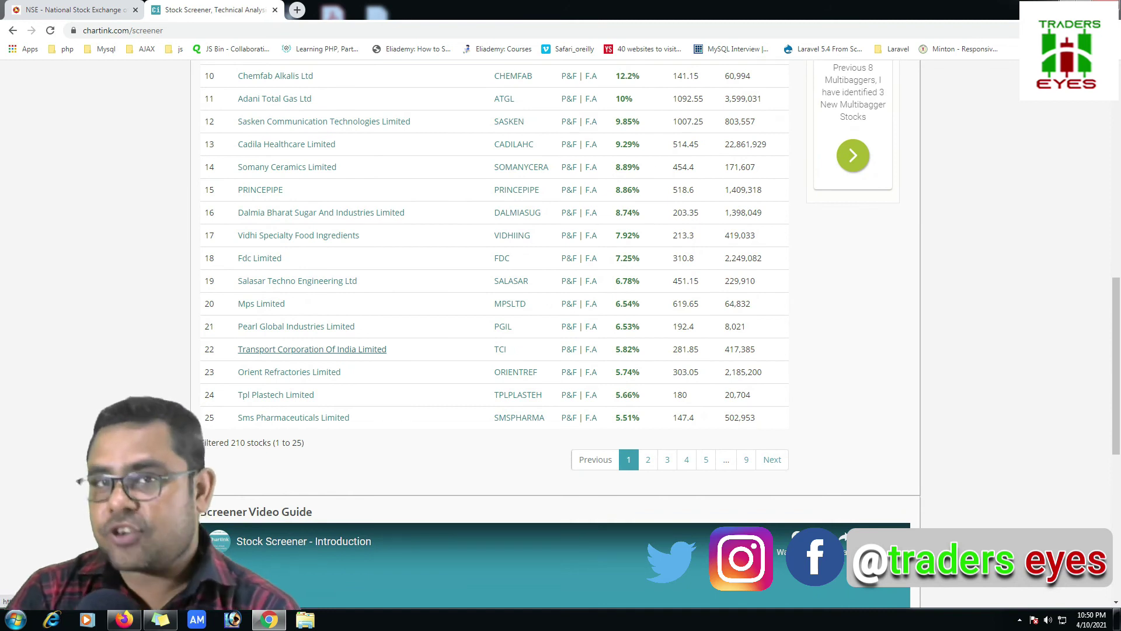
pyautogui.scroll(11, 312, 349)
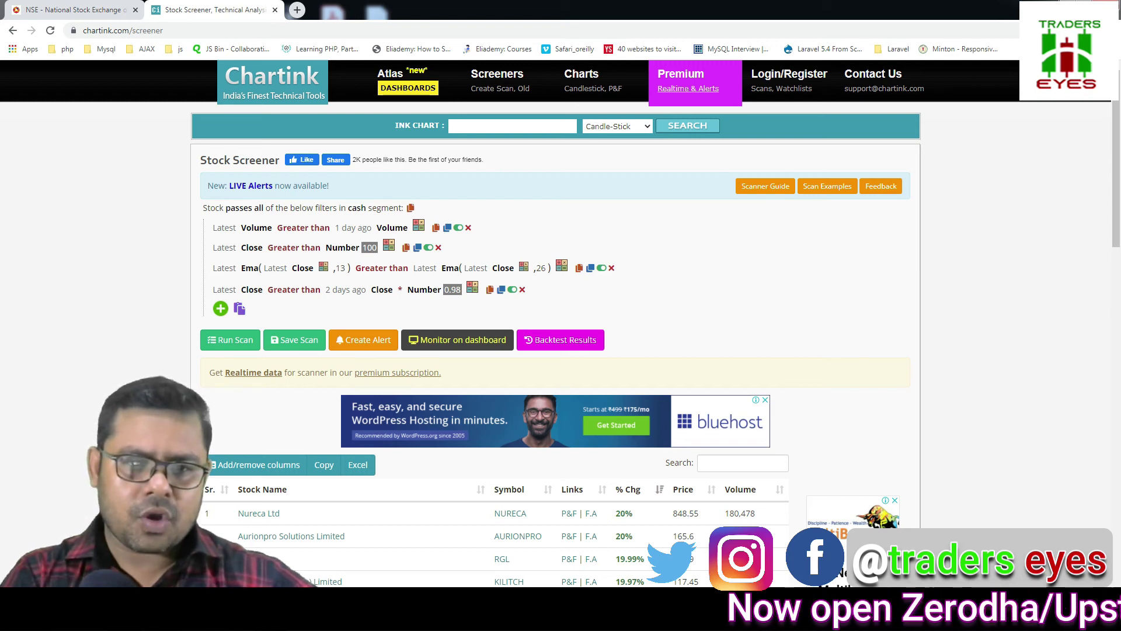
# Switch the scan segment from cash to nifty 50 and rerun it, yielding 12 stocks led by Cipla Limited.
pyautogui.click(359, 208)
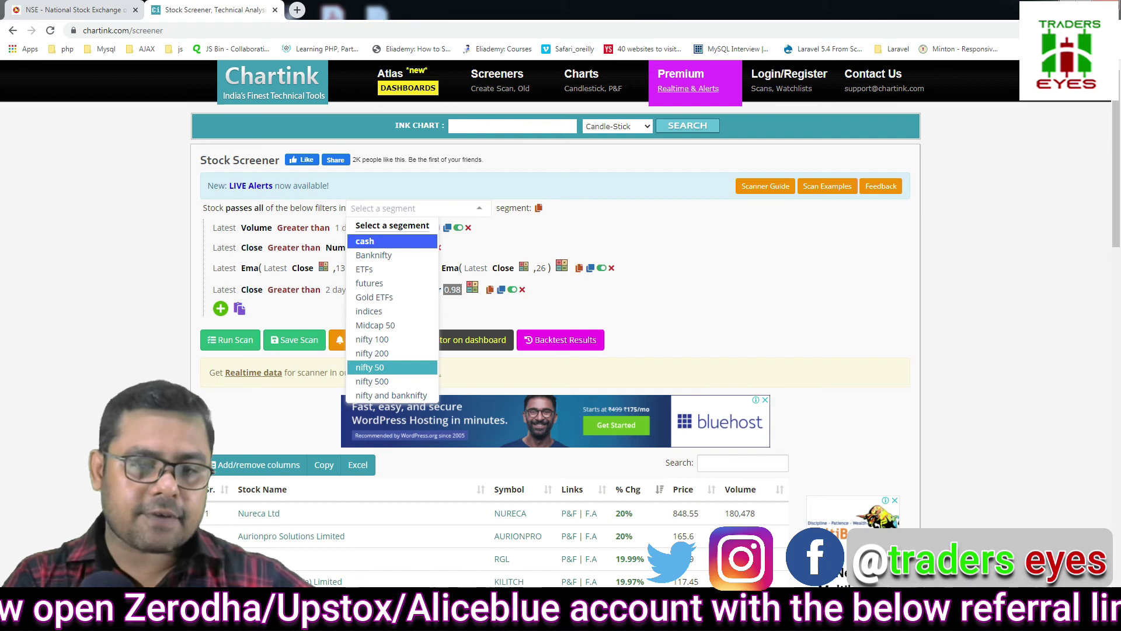
pyautogui.click(369, 367)
pyautogui.click(230, 339)
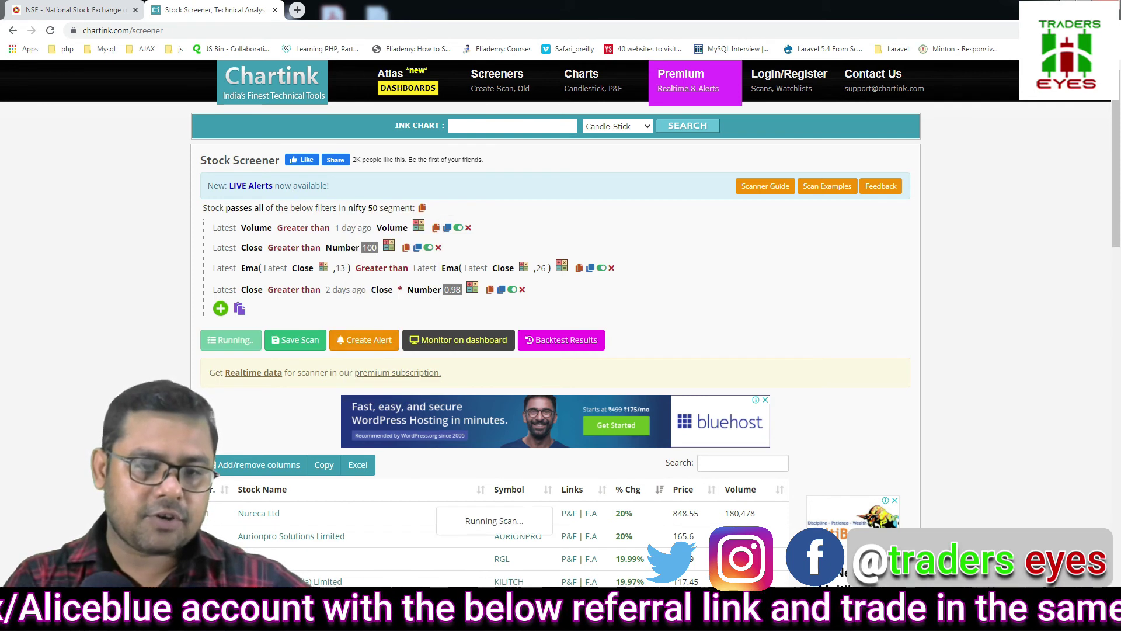
pyautogui.scroll(-4, 231, 339)
pyautogui.scroll(-4, 494, 321)
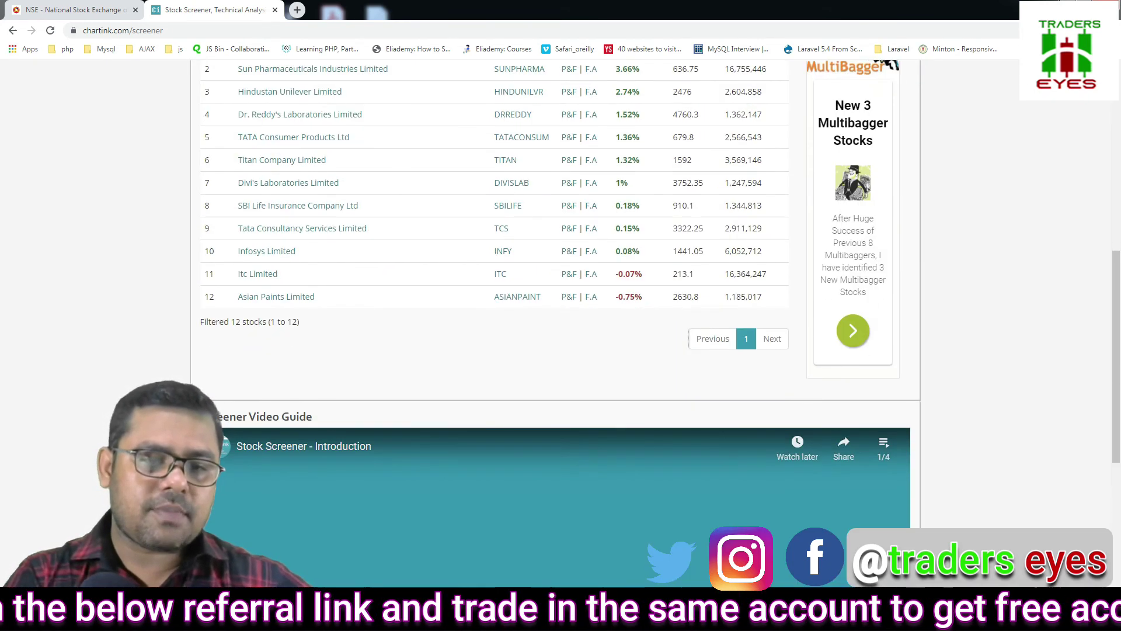
pyautogui.scroll(2, 494, 322)
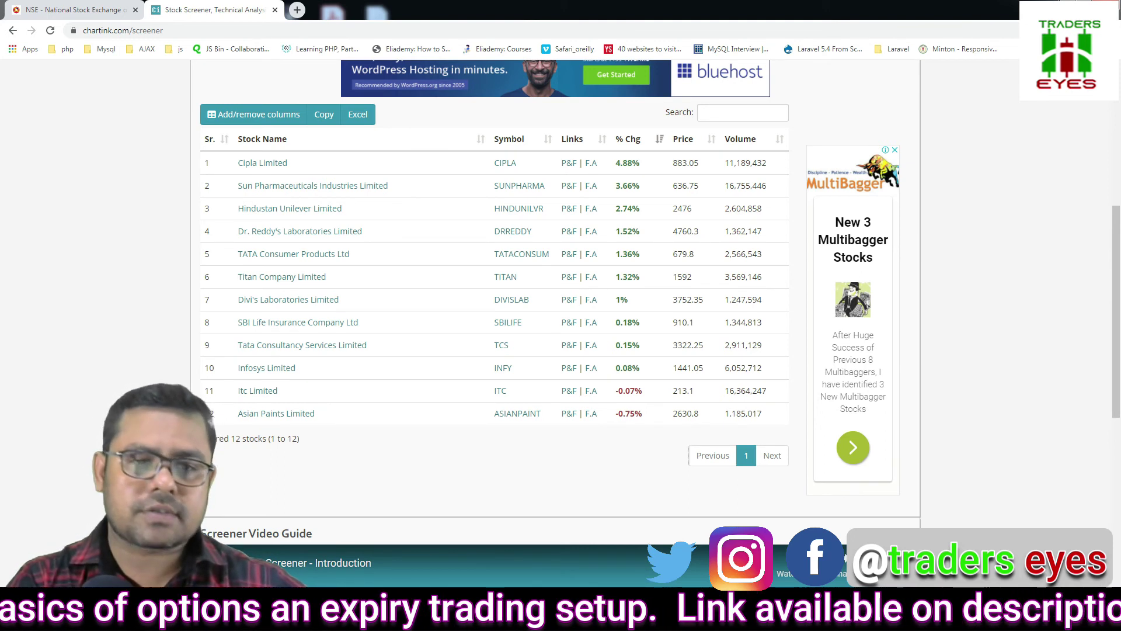
# Open Cipla Limited's daily candlestick chart with moving averages and RSI from the results table.
pyautogui.click(262, 163)
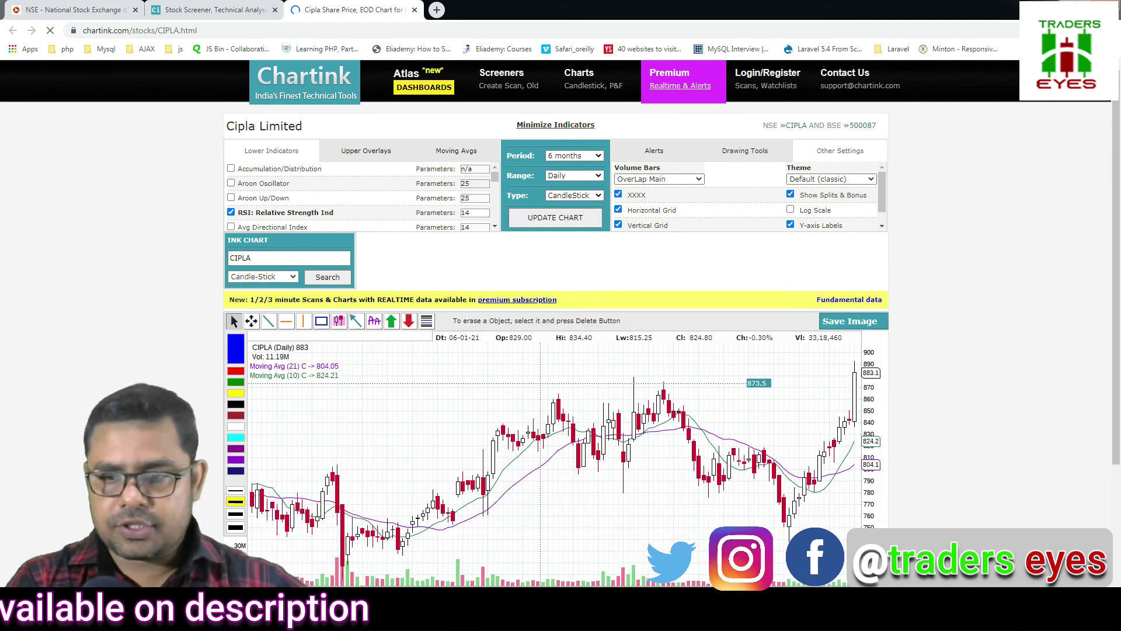
pyautogui.scroll(-1, 554, 350)
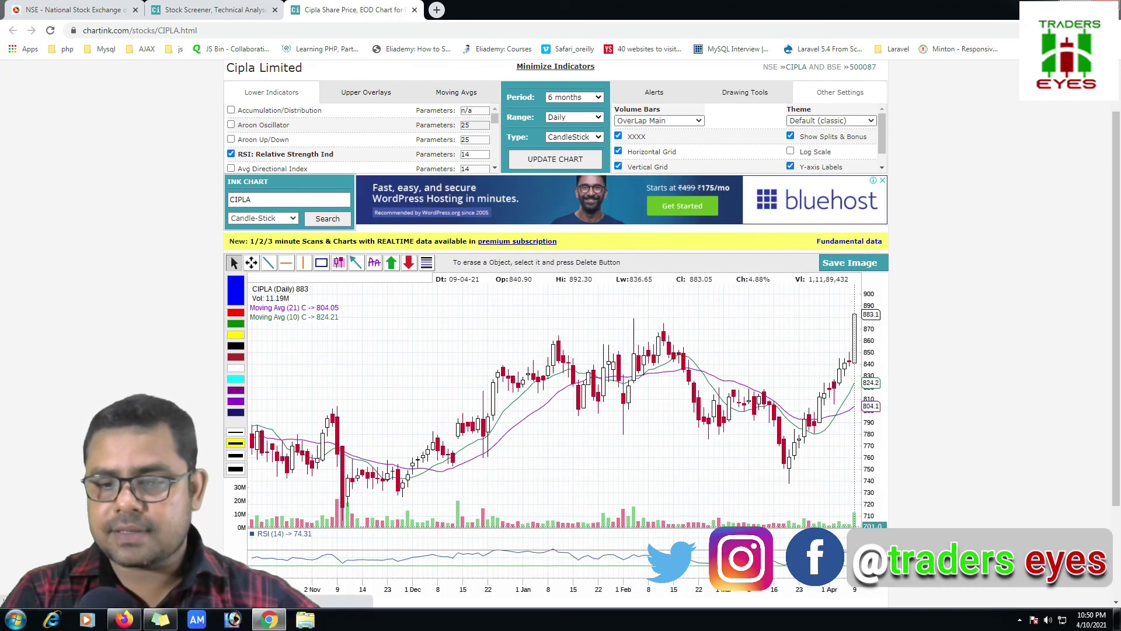